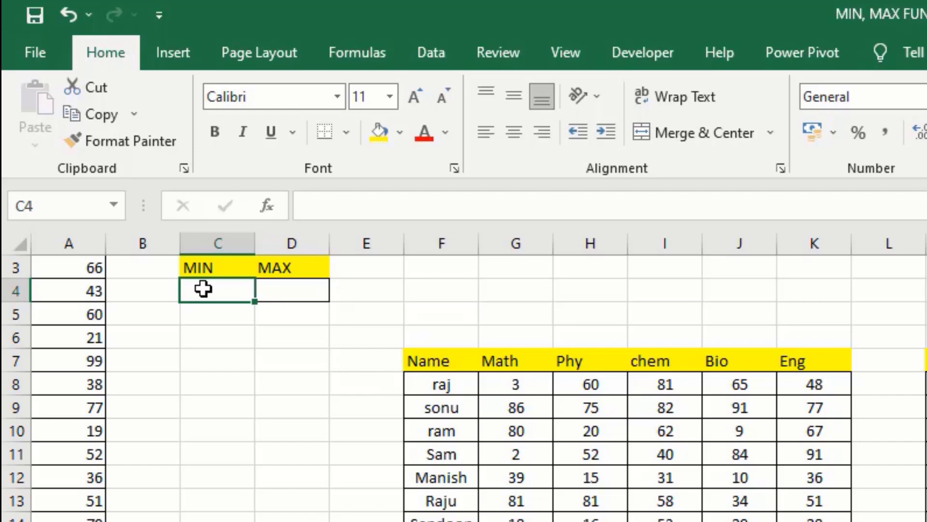
Step: Enter a MIN formula in cell C4 that compares the individual cells A4 and A3
{"action": "type", "text": "="}
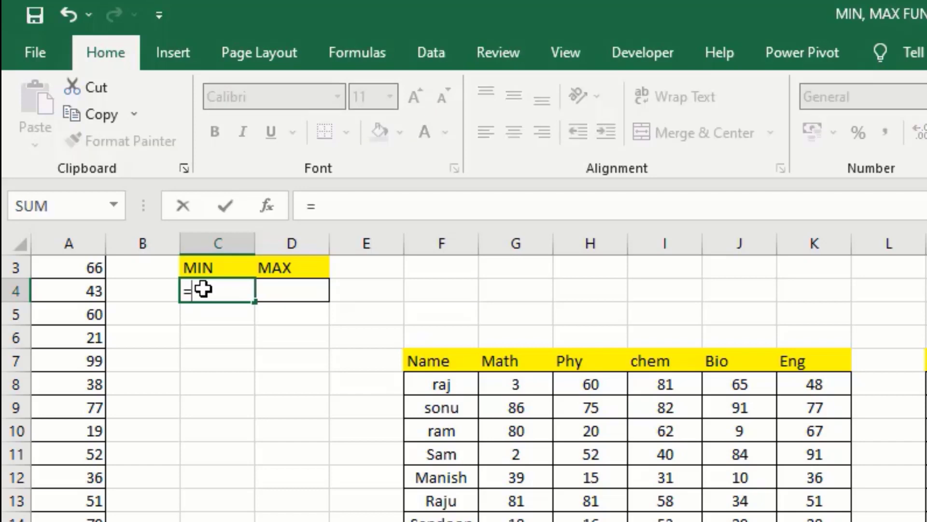
{"action": "type", "text": "min"}
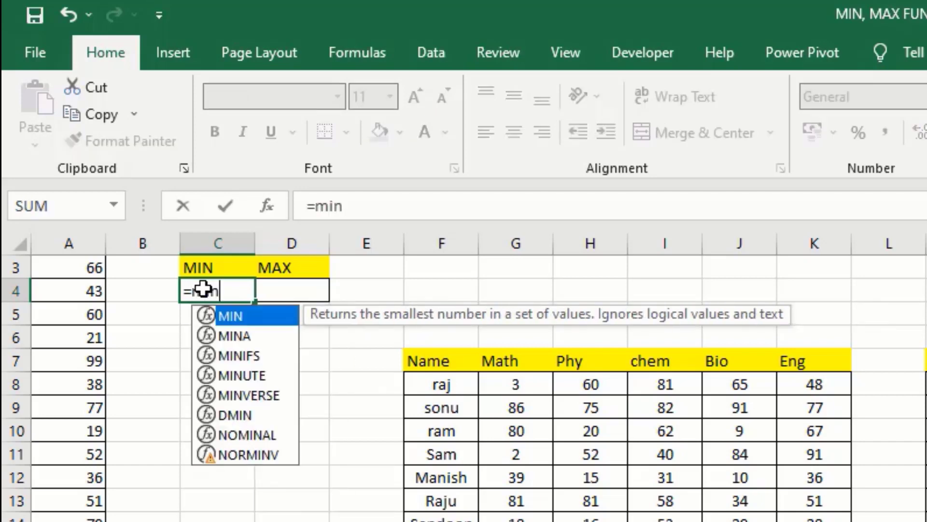
{"action": "key", "text": "Tab"}
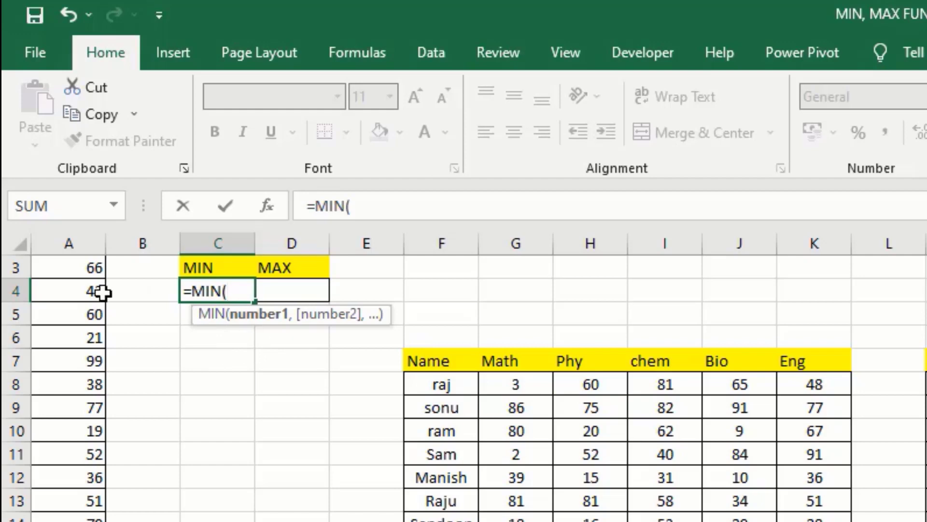
{"action": "left_click", "coordinate": [77, 294]}
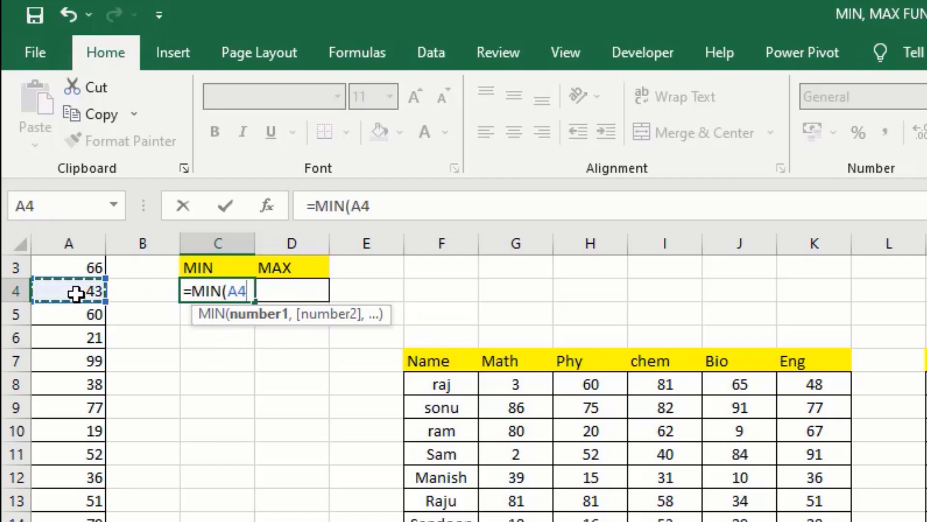
{"action": "type", "text": ","}
{"action": "left_click", "coordinate": [85, 266]}
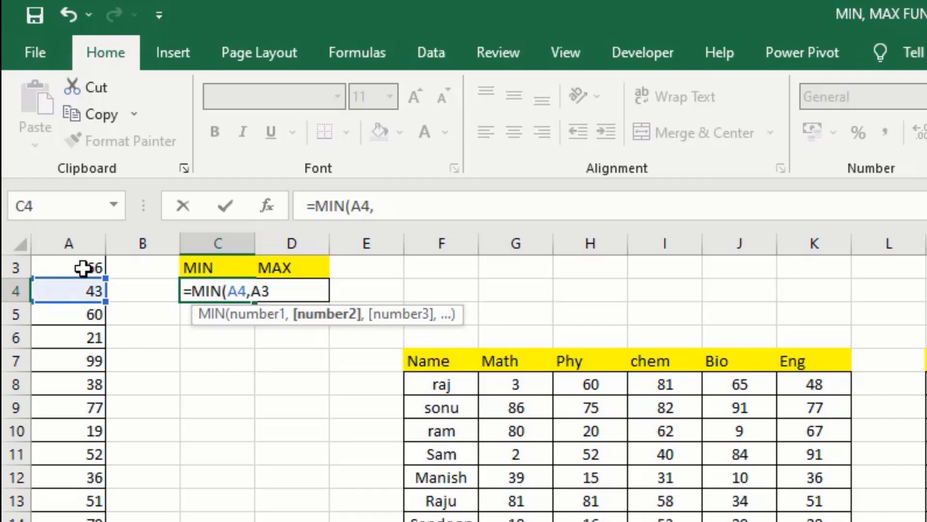
{"action": "key", "text": "Return"}
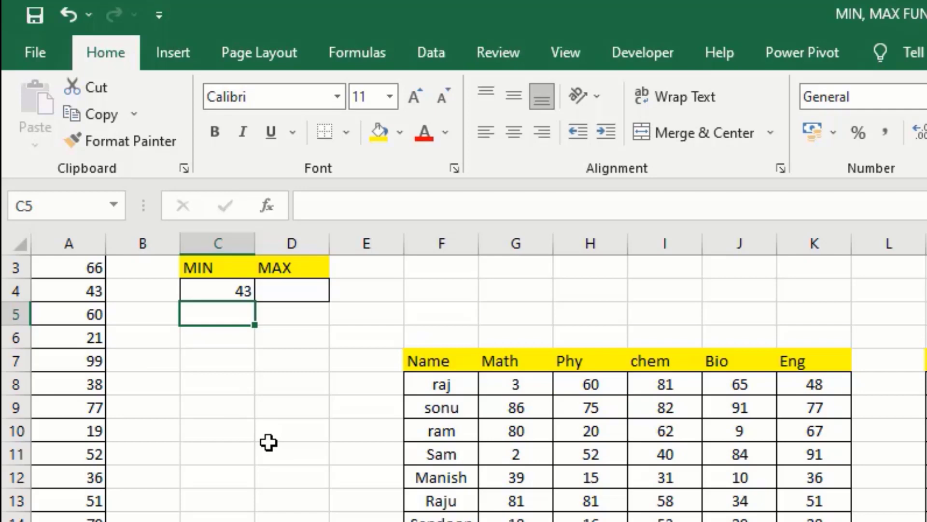
Step: Enter a MAX formula in cell D4 that compares the individual cells A3 and A6
{"action": "left_click", "coordinate": [287, 290]}
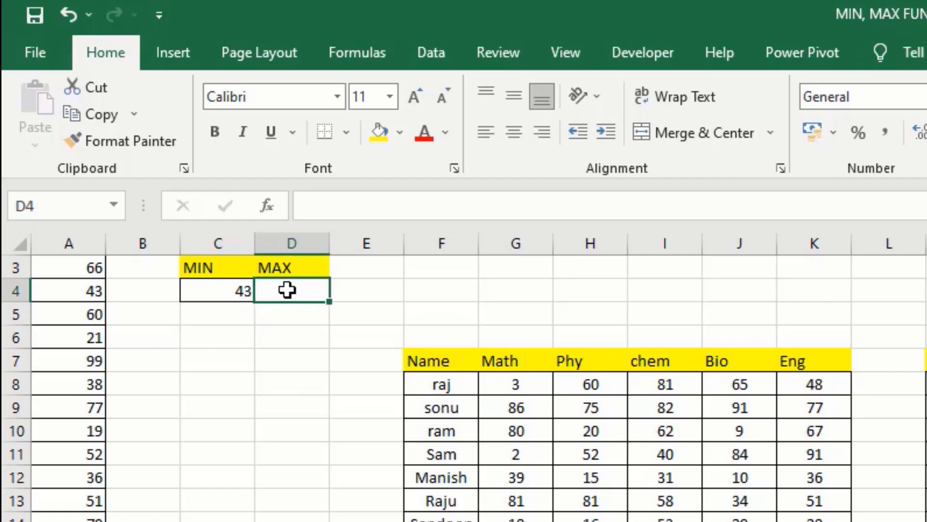
{"action": "type", "text": "=MAX("}
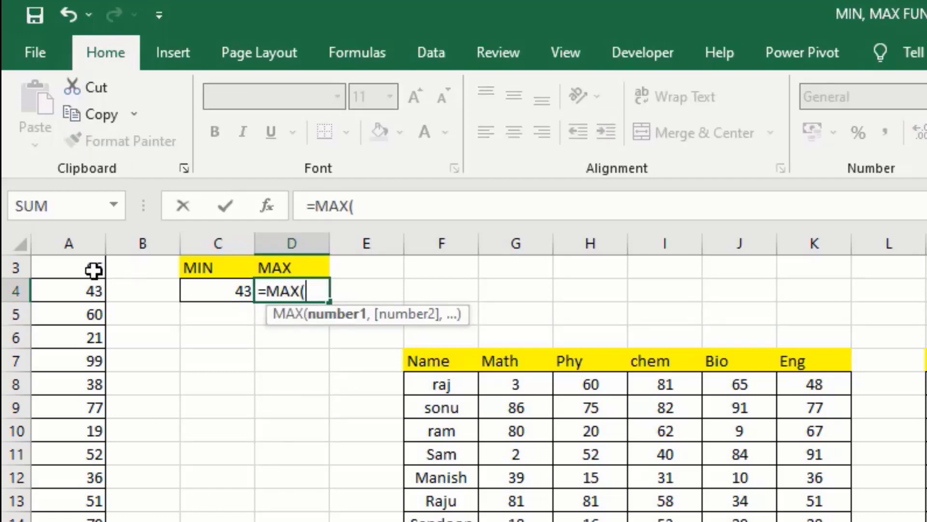
{"action": "left_click", "coordinate": [92, 271]}
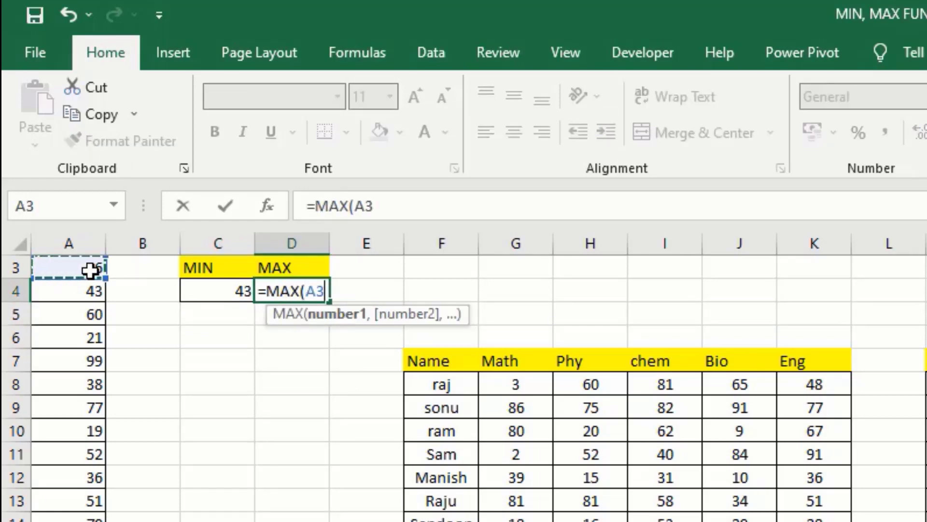
{"action": "type", "text": ","}
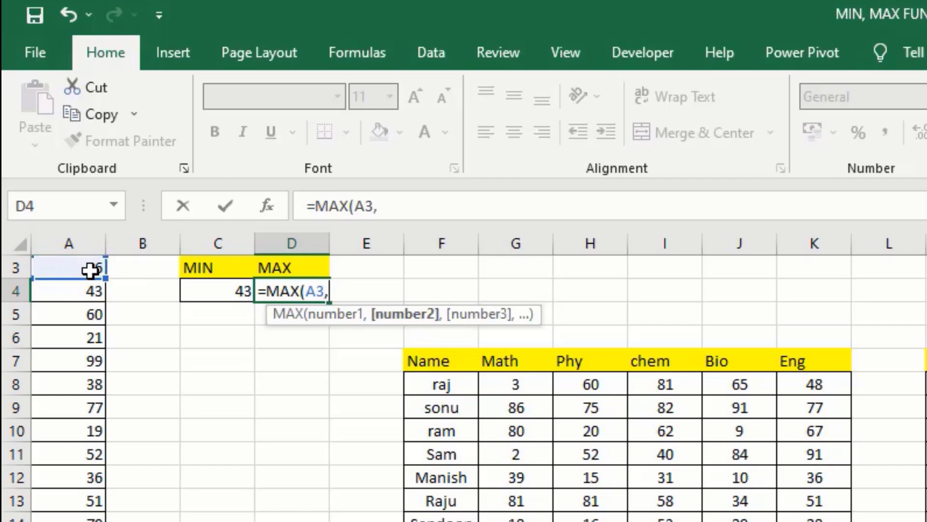
{"action": "left_click", "coordinate": [81, 334]}
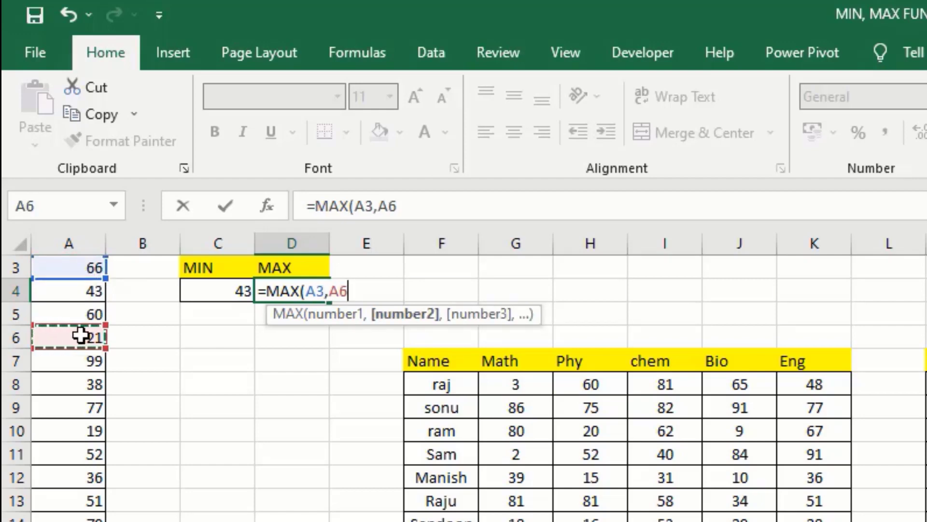
{"action": "key", "text": "Return"}
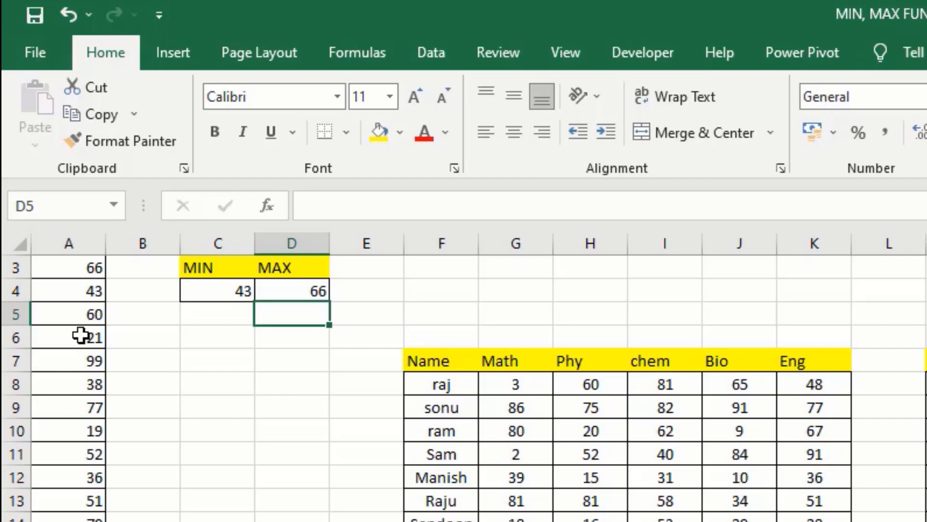
Step: Replace the formula in C4 with a MIN over the whole column A number list, A2:A60
{"action": "left_click", "coordinate": [239, 288]}
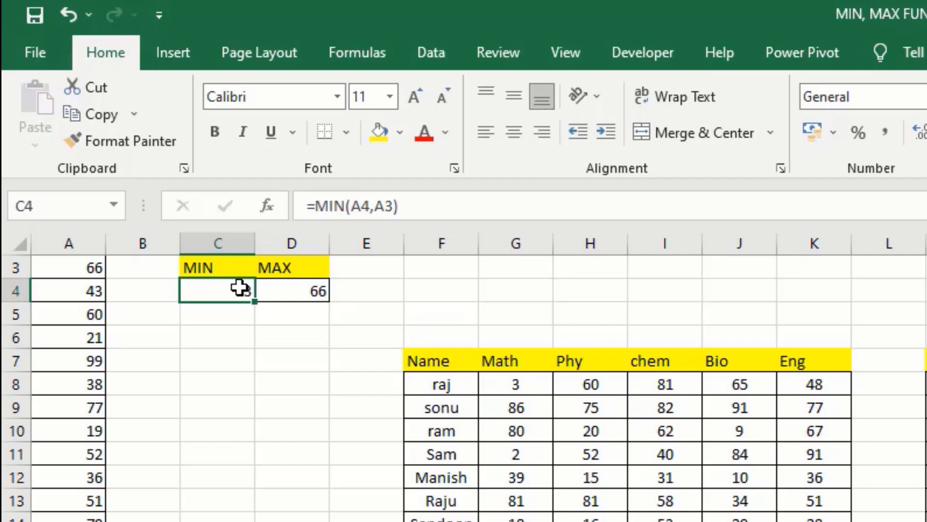
{"action": "double_click", "coordinate": [239, 289]}
{"action": "key", "text": "Escape"}
{"action": "type", "text": "="}
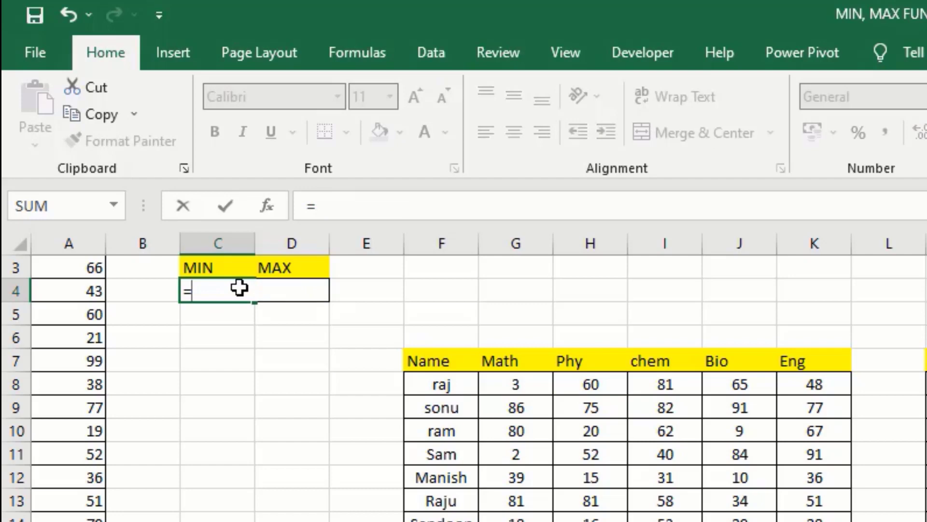
{"action": "type", "text": "min"}
{"action": "key", "text": "Tab"}
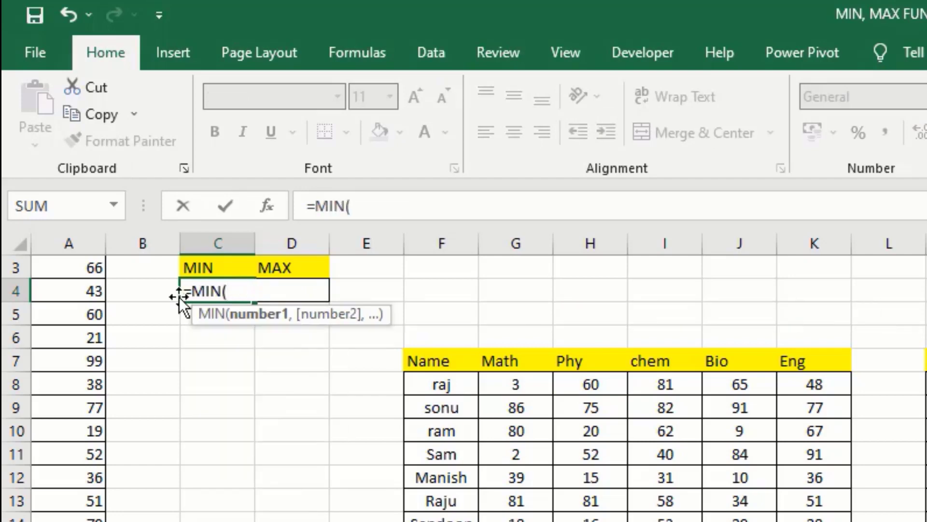
{"action": "left_click", "coordinate": [94, 291]}
{"action": "key", "text": "ctrl+Up"}
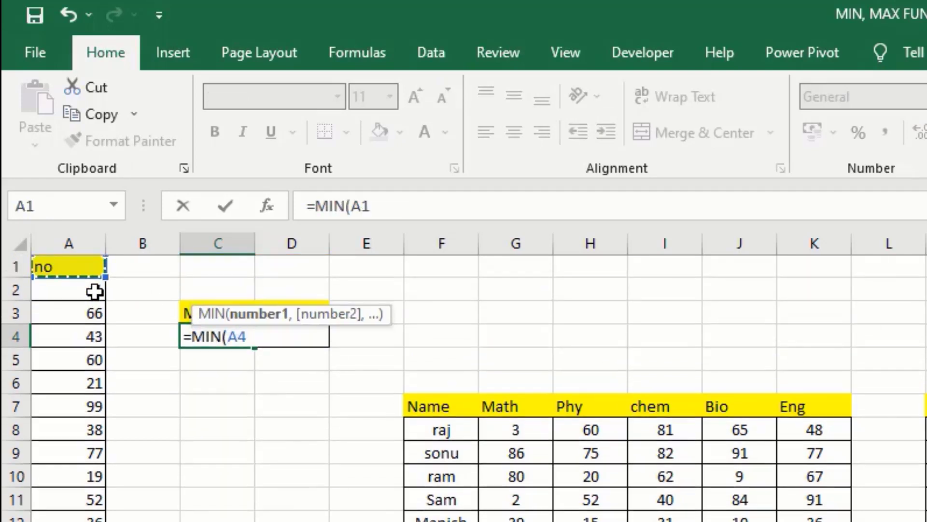
{"action": "key", "text": "Down"}
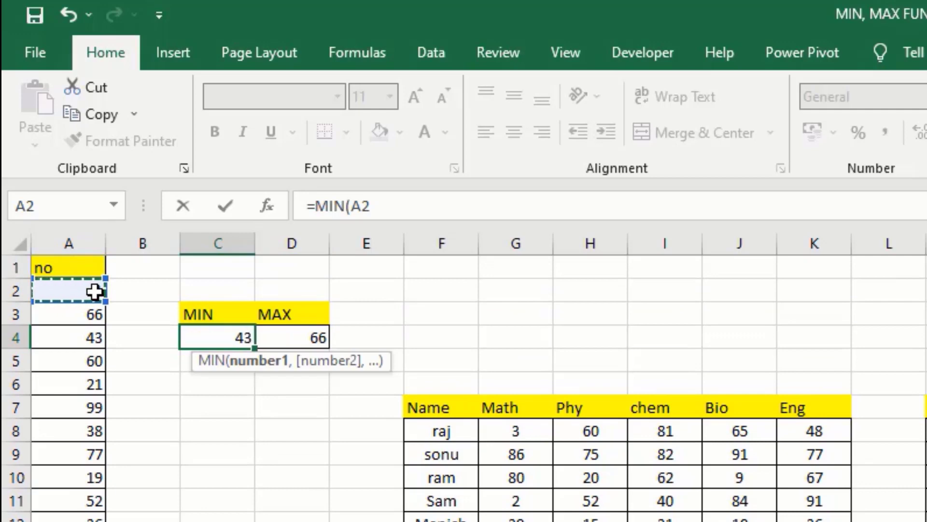
{"action": "key", "text": "ctrl+shift+Down"}
{"action": "key", "text": "Return"}
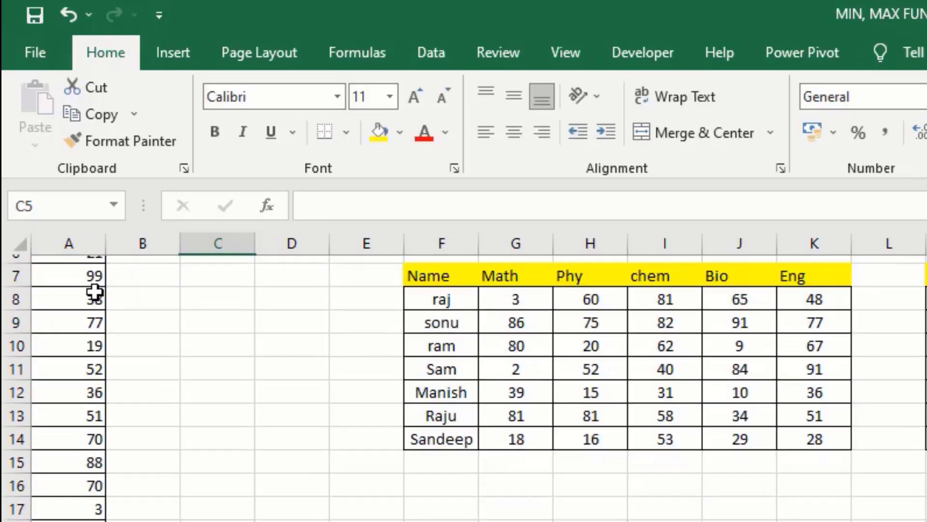
{"action": "key", "text": "Up"}
{"action": "key", "text": "Up"}
{"action": "key", "text": "Up"}
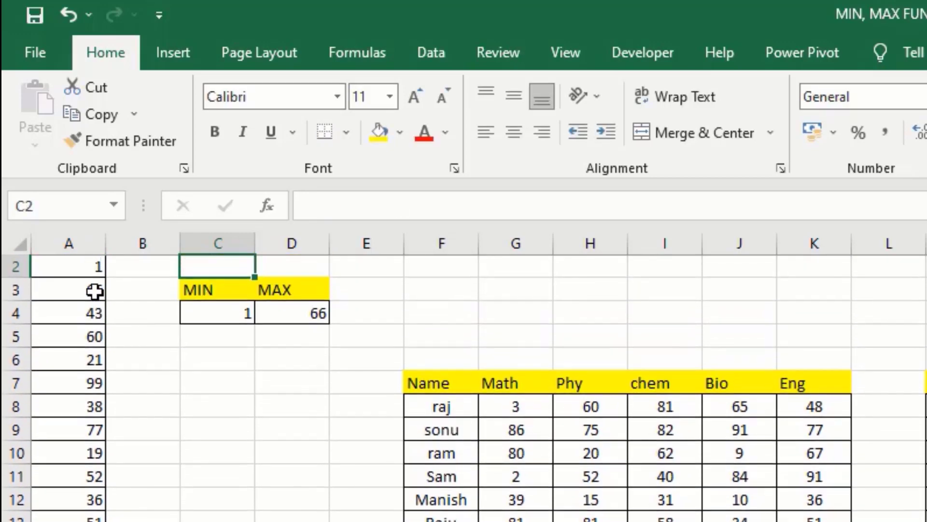
{"action": "key", "text": "Down"}
{"action": "key", "text": "Down"}
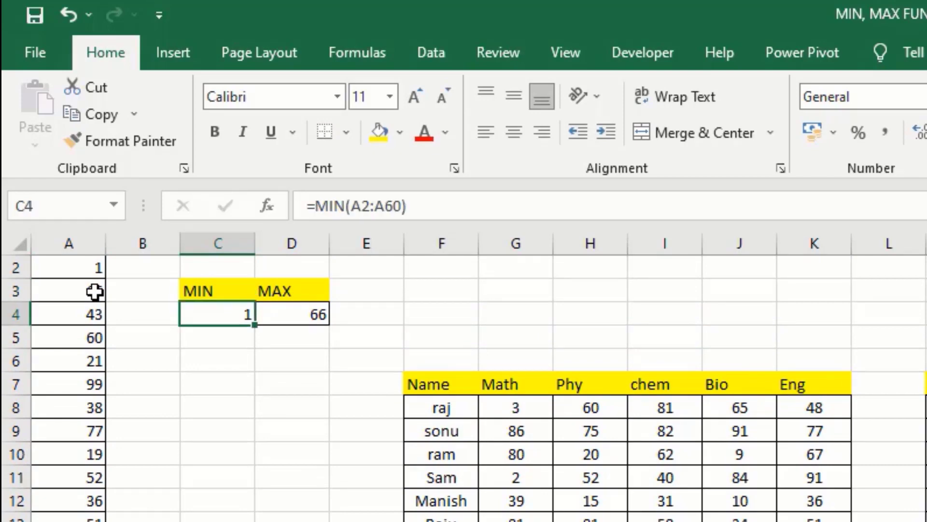
Step: Replace the formula in D4 with a MAX over the whole column A number list, A2:A60
{"action": "left_click", "coordinate": [310, 310]}
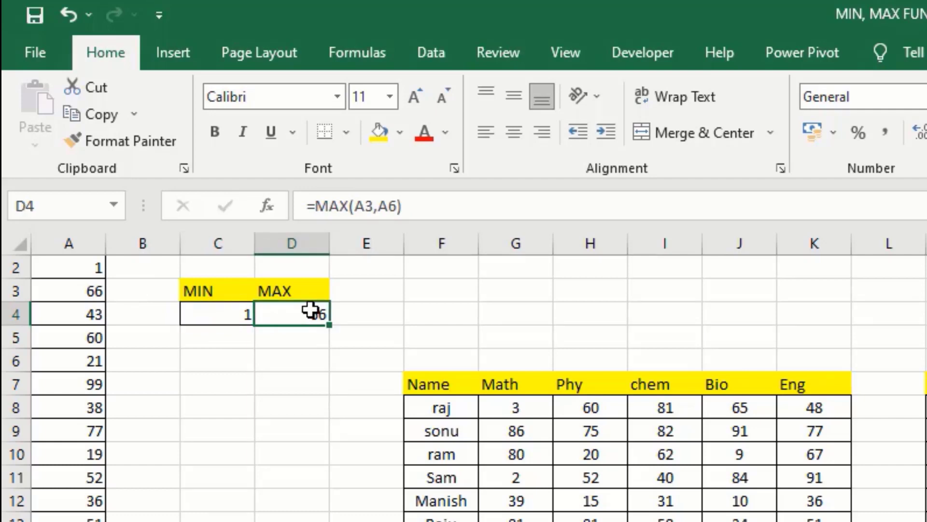
{"action": "type", "text": "=mi"}
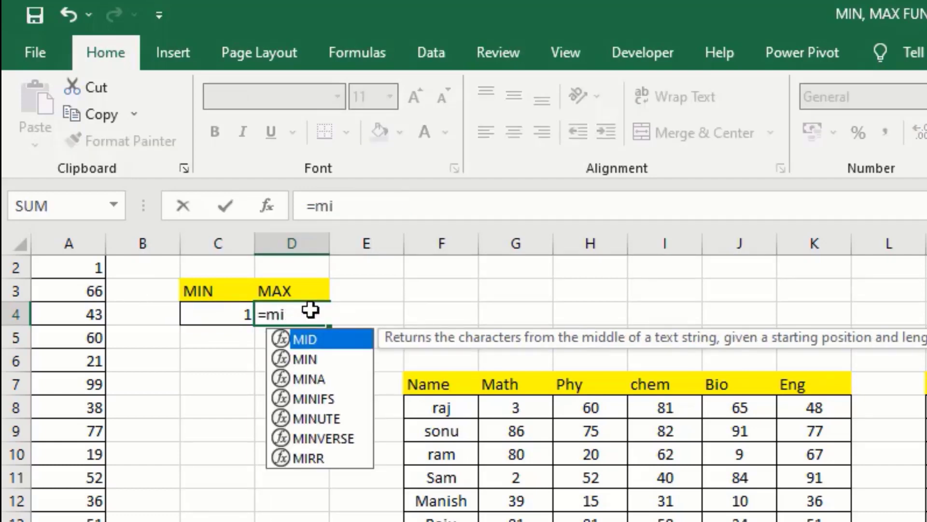
{"action": "key", "text": "BackSpace"}
{"action": "type", "text": "ax"}
{"action": "key", "text": "Tab"}
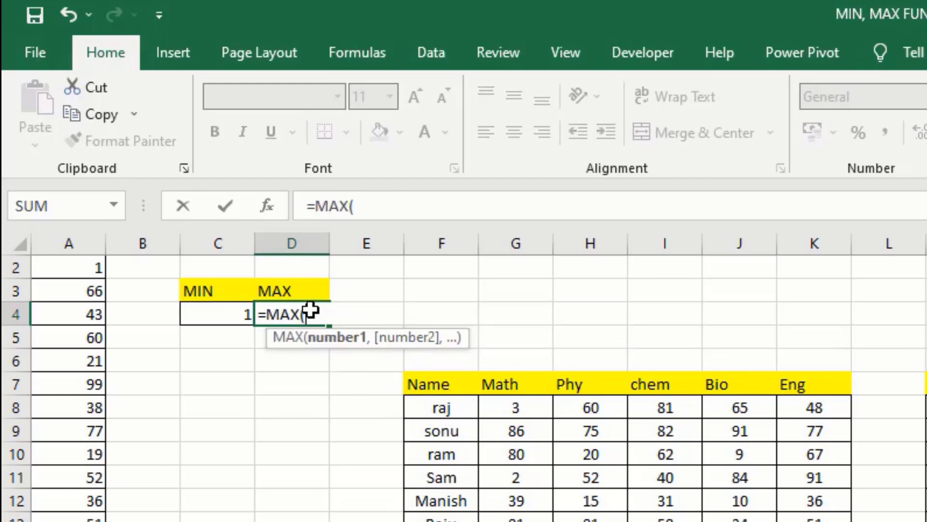
{"action": "left_click", "coordinate": [60, 264]}
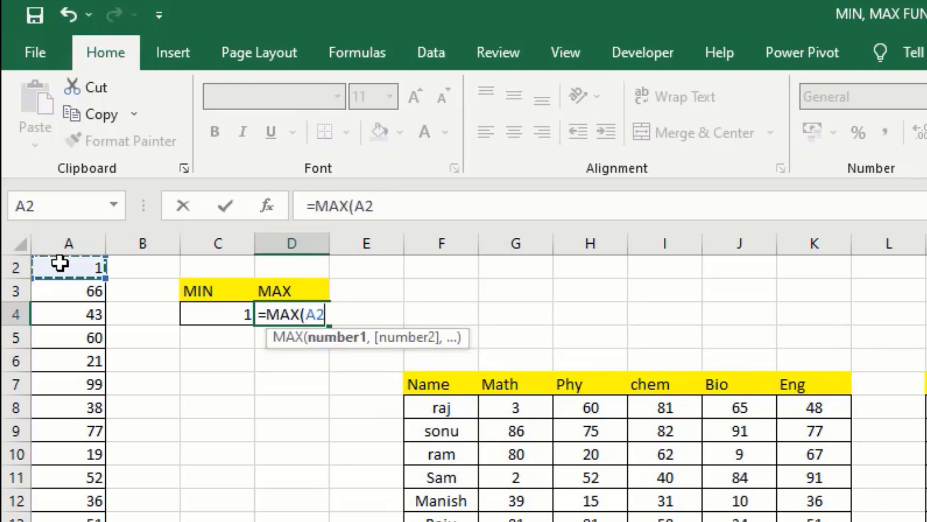
{"action": "key", "text": "ctrl+shift+Down"}
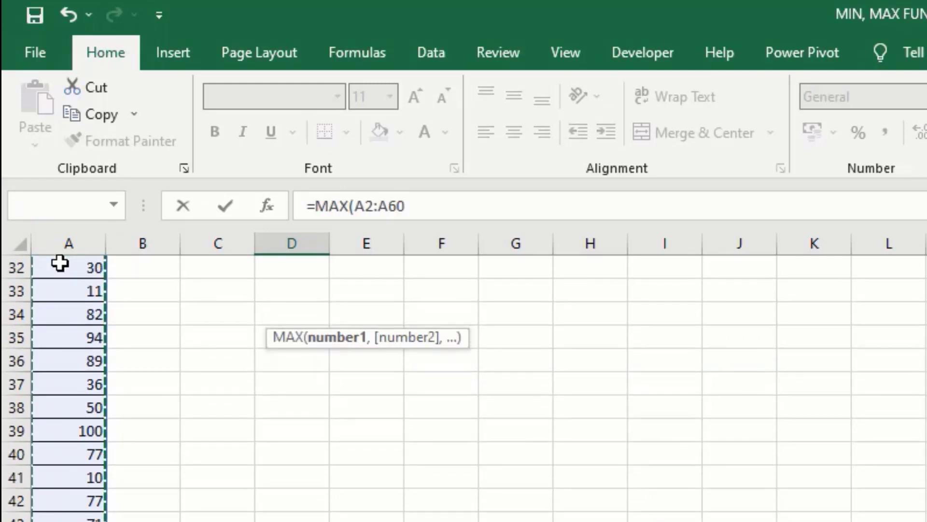
{"action": "key", "text": "Return"}
{"action": "key", "text": "Up"}
{"action": "key", "text": "Up"}
{"action": "key", "text": "Up"}
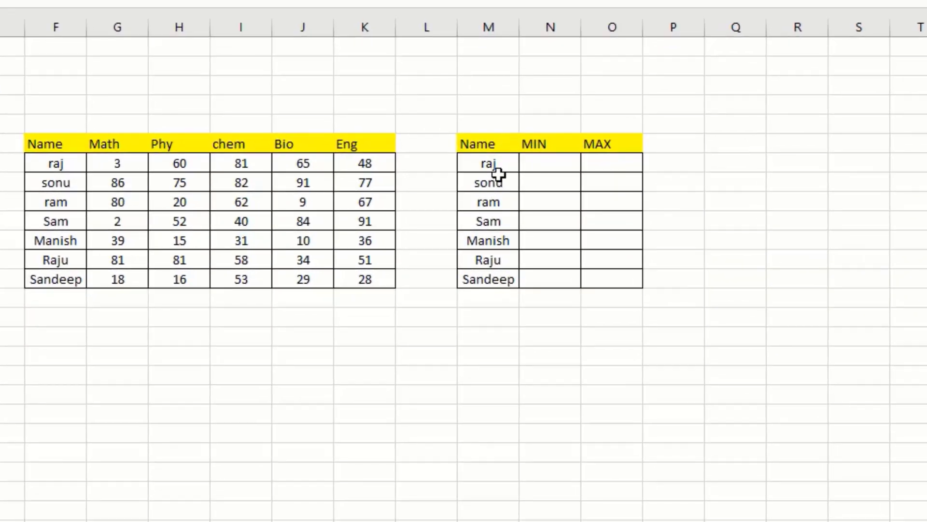
Step: Enter a MIN formula in cell N8 that lists the first student's five marks individually: G8, H8, I8, J8 and K8
{"action": "left_click", "coordinate": [497, 176]}
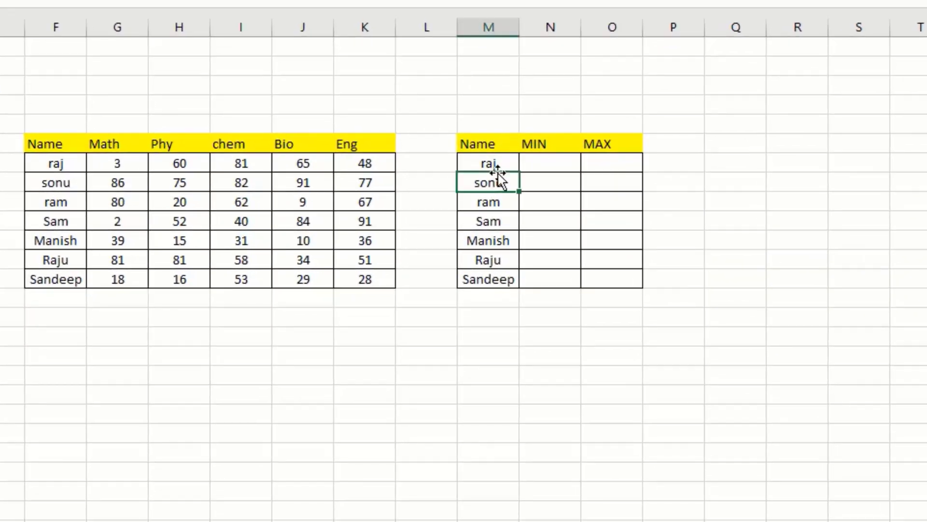
{"action": "left_click", "coordinate": [492, 161]}
{"action": "left_click", "coordinate": [546, 163]}
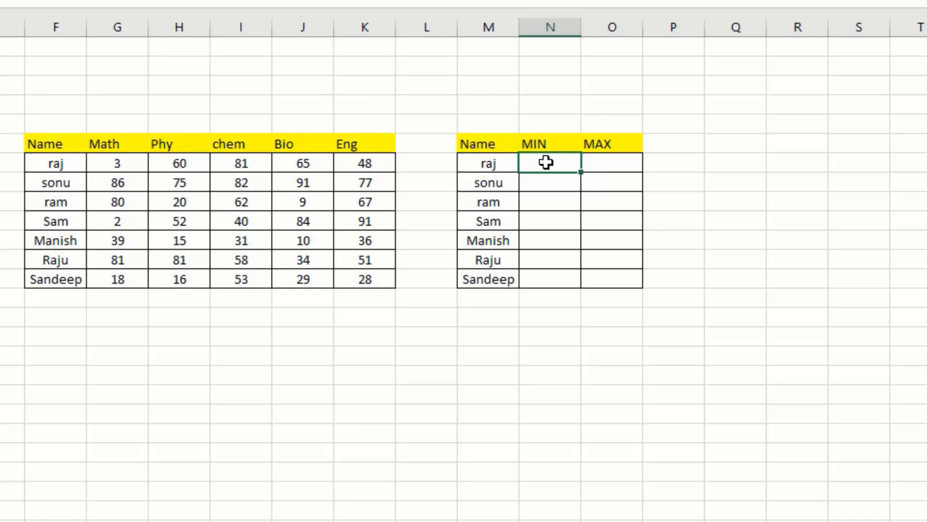
{"action": "type", "text": "=m"}
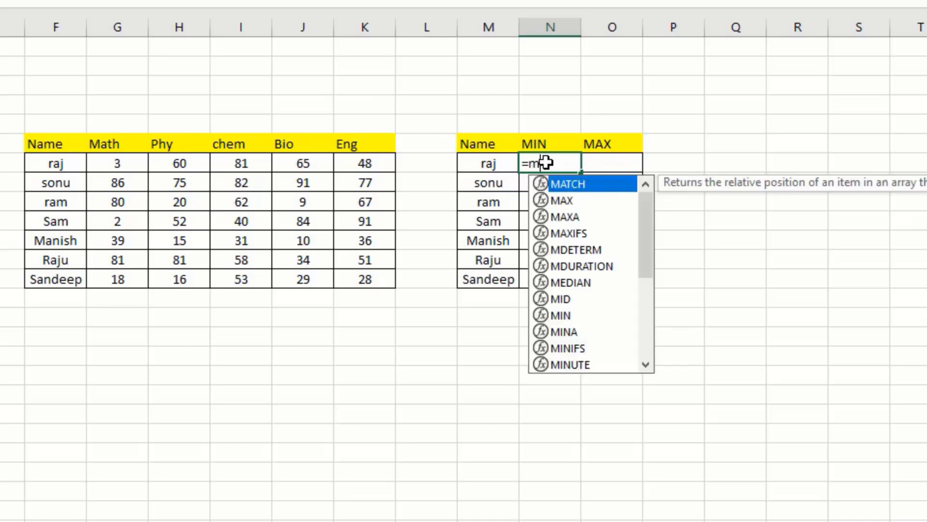
{"action": "type", "text": "in"}
{"action": "key", "text": "Tab"}
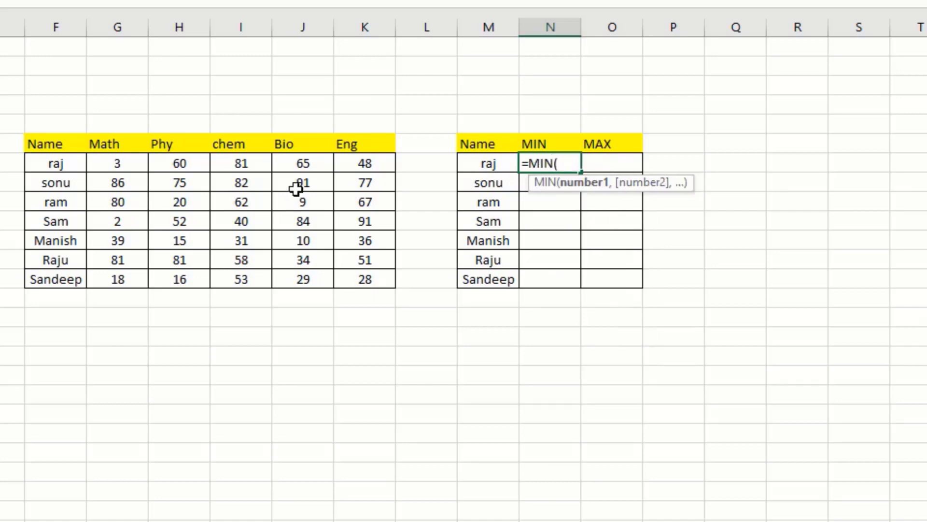
{"action": "left_click", "coordinate": [111, 167]}
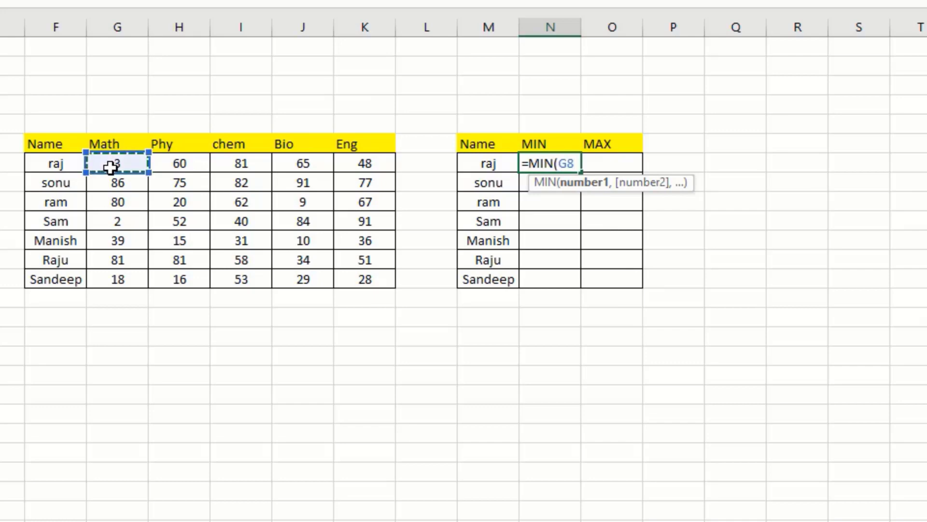
{"action": "type", "text": ","}
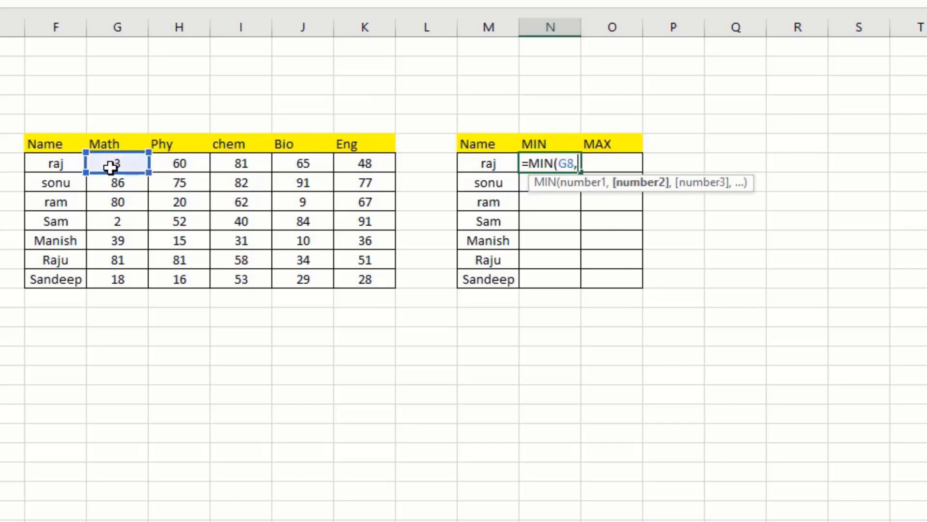
{"action": "left_click", "coordinate": [181, 167]}
{"action": "type", "text": ","}
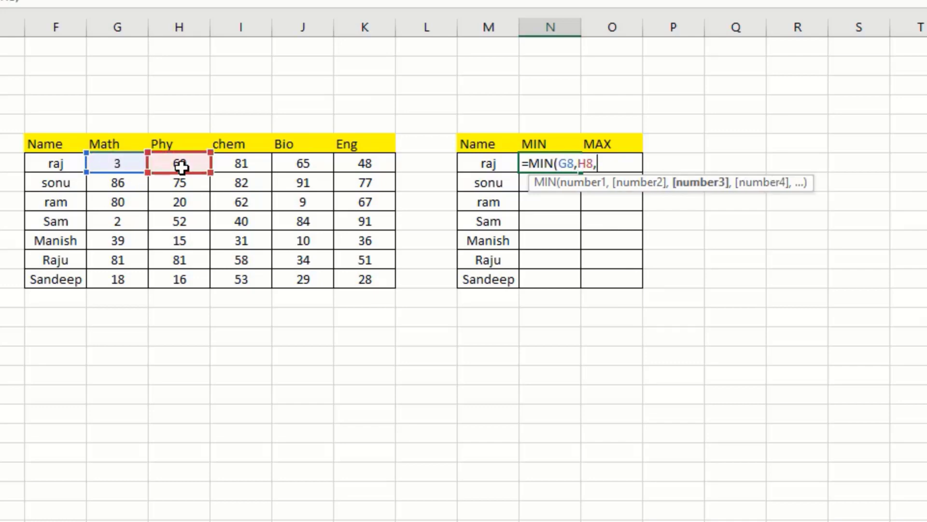
{"action": "left_click", "coordinate": [237, 164]}
{"action": "type", "text": ","}
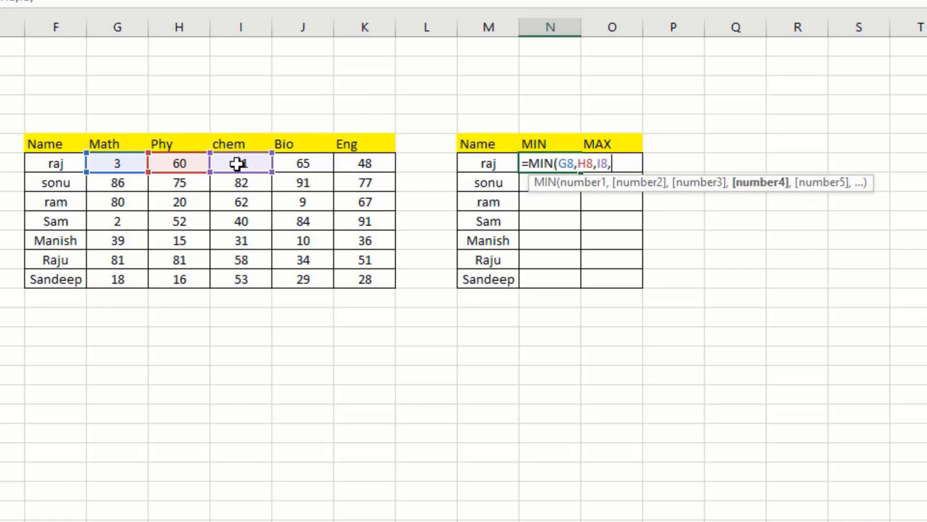
{"action": "left_click", "coordinate": [294, 162]}
{"action": "type", "text": ","}
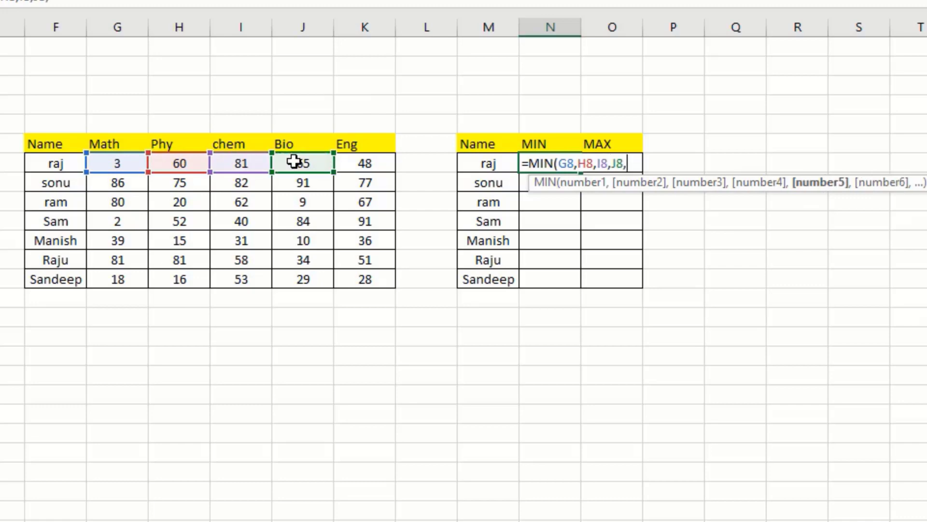
{"action": "left_click", "coordinate": [358, 161]}
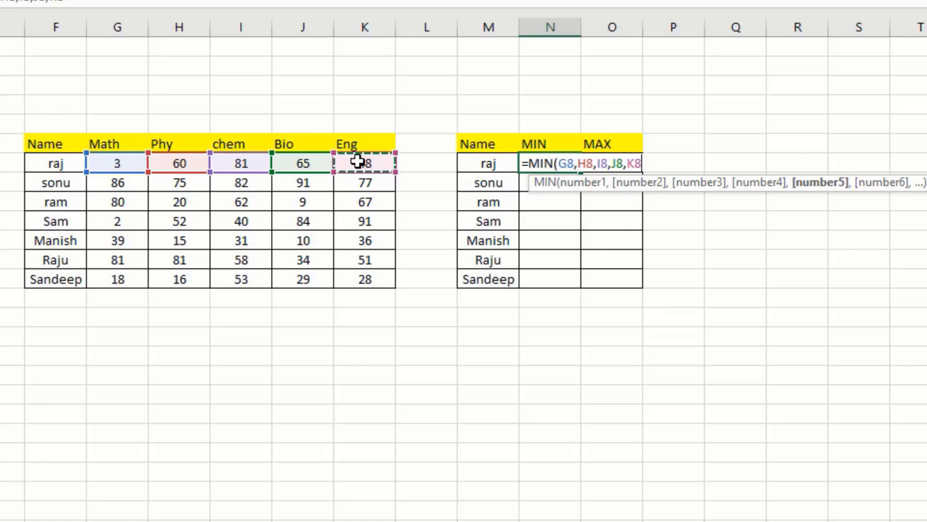
{"action": "key", "text": "Return"}
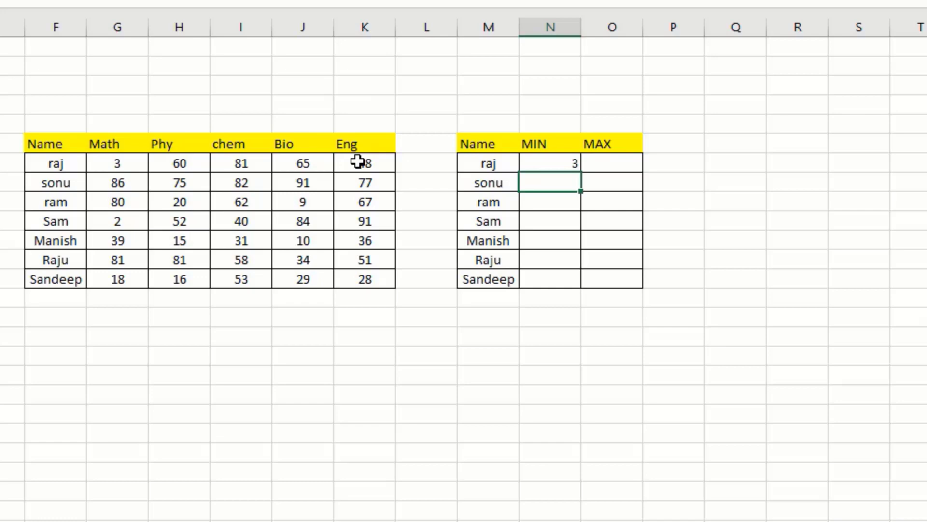
Step: Replace the formula in N8 with a MIN over the first student's marks range, G8:K8
{"action": "left_click", "coordinate": [555, 164]}
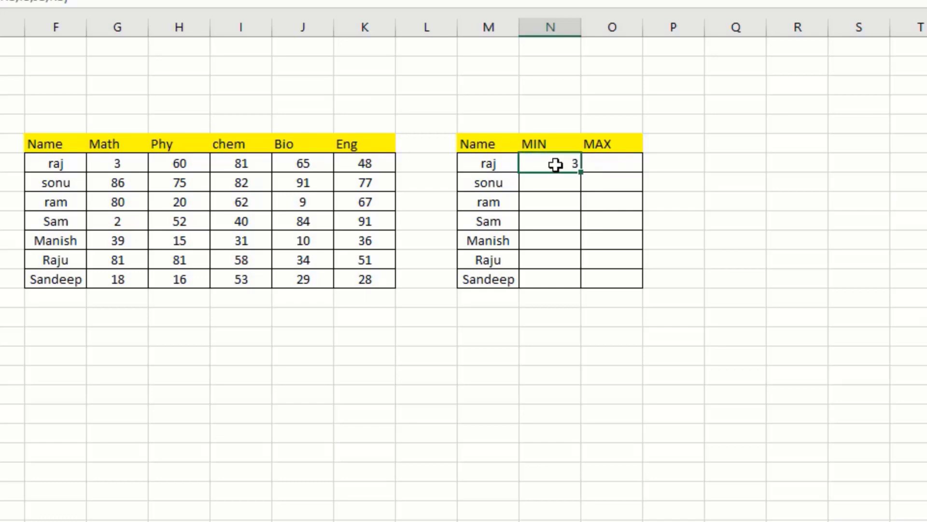
{"action": "type", "text": "=min"}
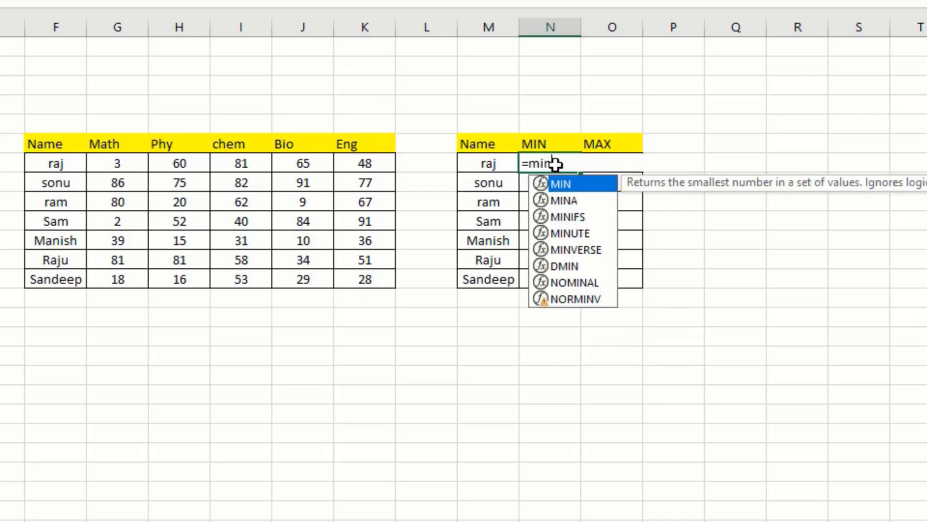
{"action": "key", "text": "Tab"}
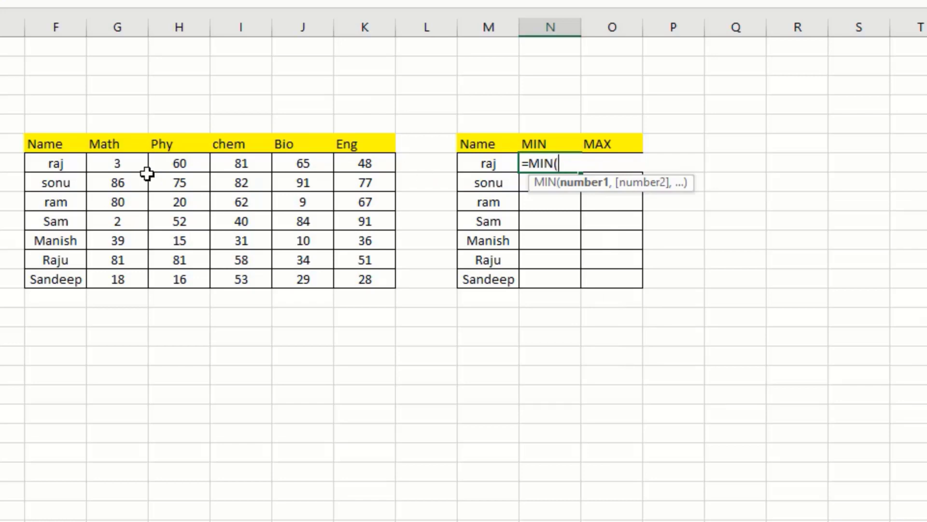
{"action": "left_click_drag", "start_coordinate": [122, 164], "coordinate": [383, 165]}
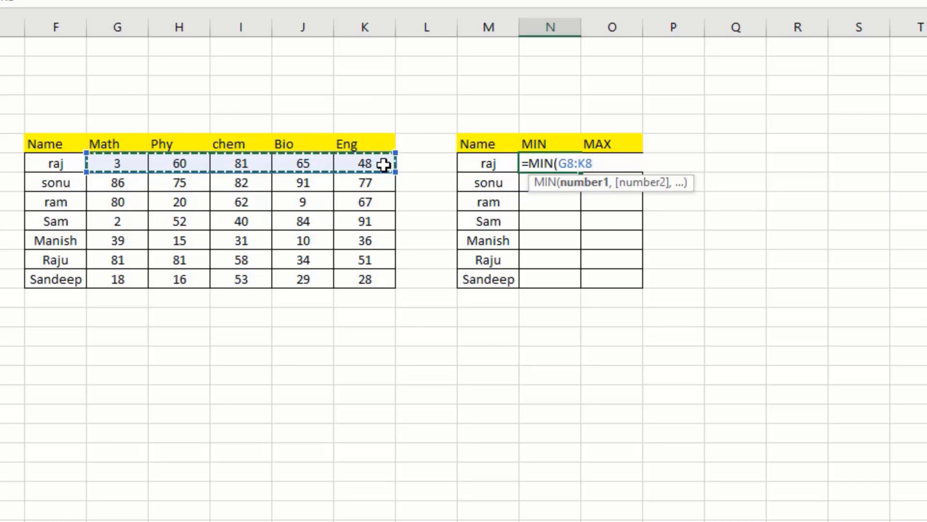
{"action": "key", "text": "Return"}
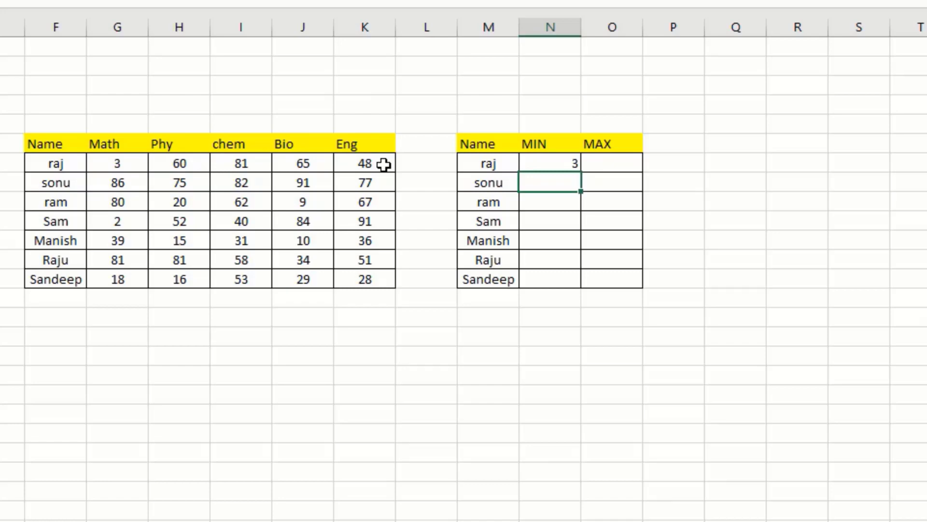
Step: Replace the formula in N8 with the array formula =MIN(IF(F8:F14=M8,G8:K14,"")) to look up the student's lowest mark by name
{"action": "left_click", "coordinate": [550, 163]}
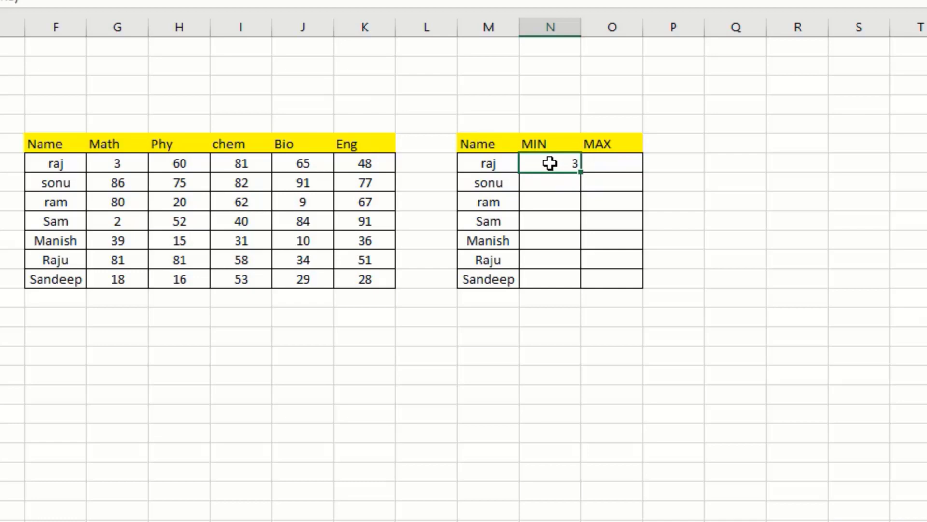
{"action": "type", "text": "=mi"}
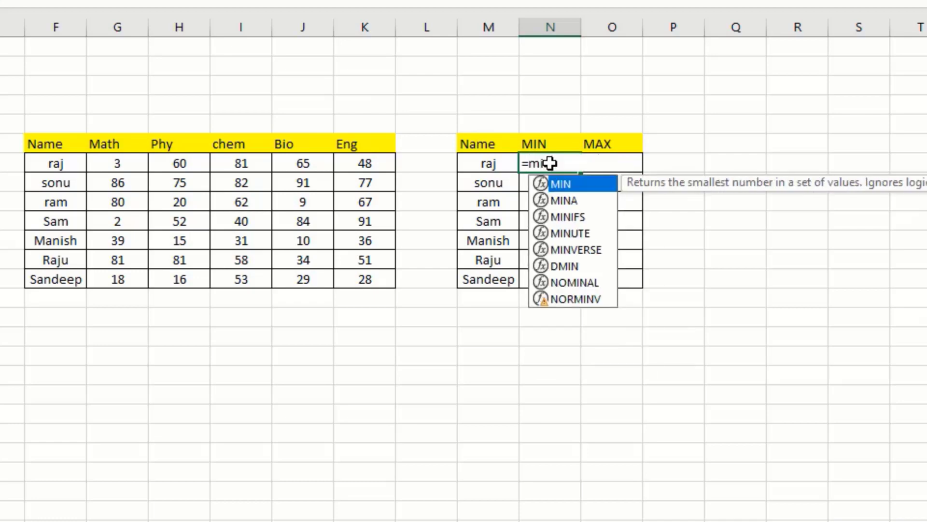
{"action": "key", "text": "Tab"}
{"action": "type", "text": "if"}
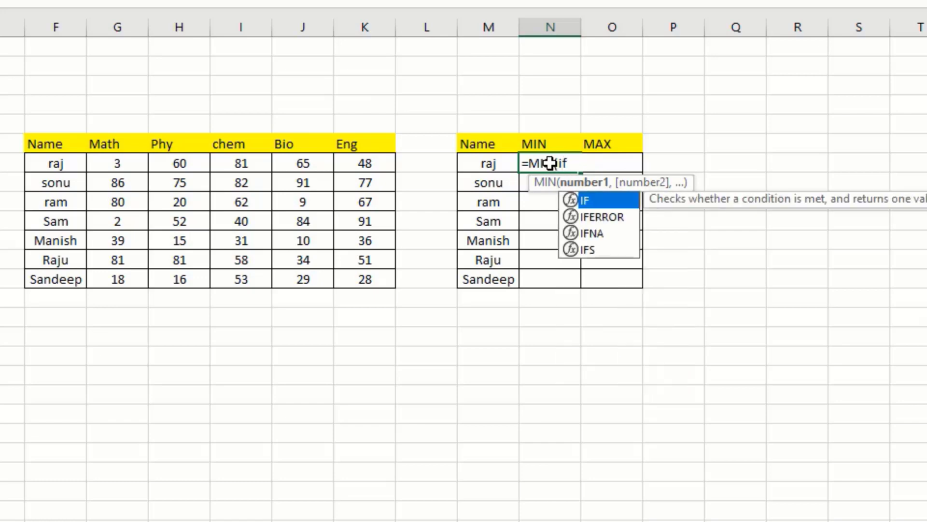
{"action": "key", "text": "Tab"}
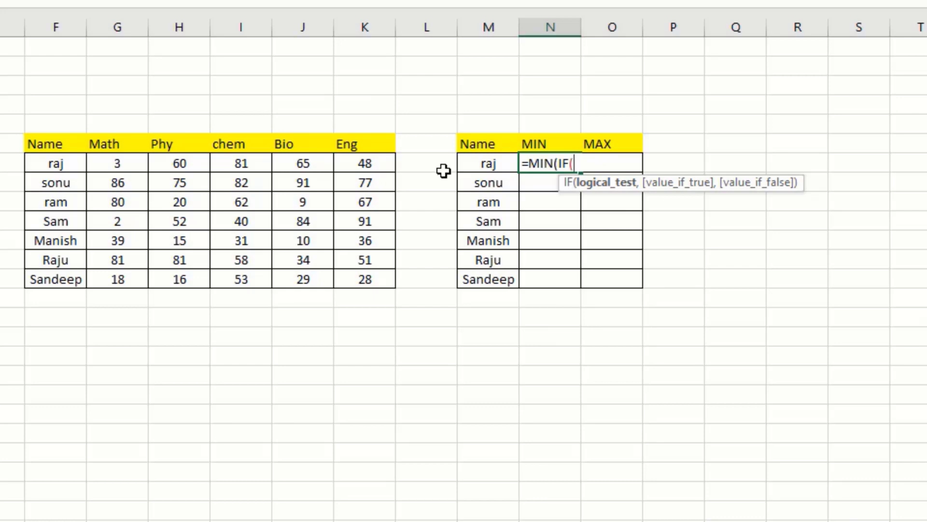
{"action": "left_click_drag", "start_coordinate": [63, 163], "coordinate": [69, 275]}
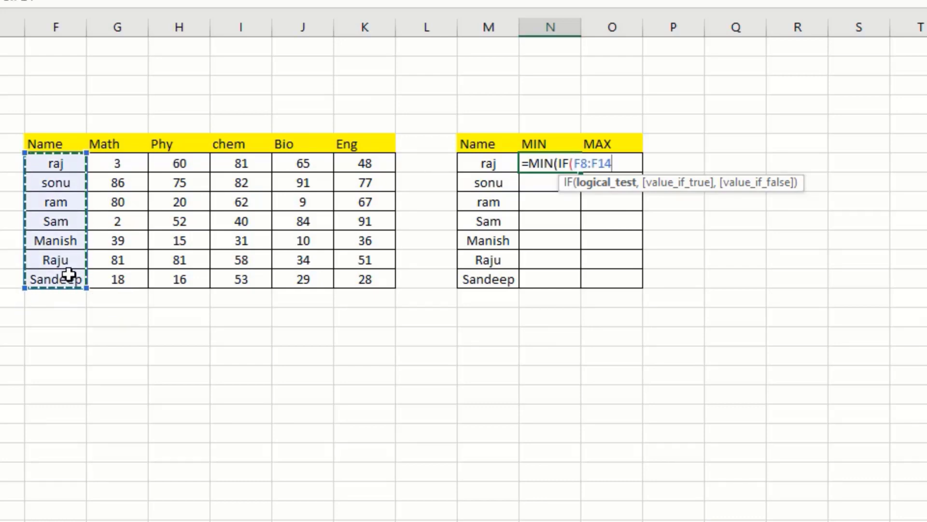
{"action": "type", "text": "="}
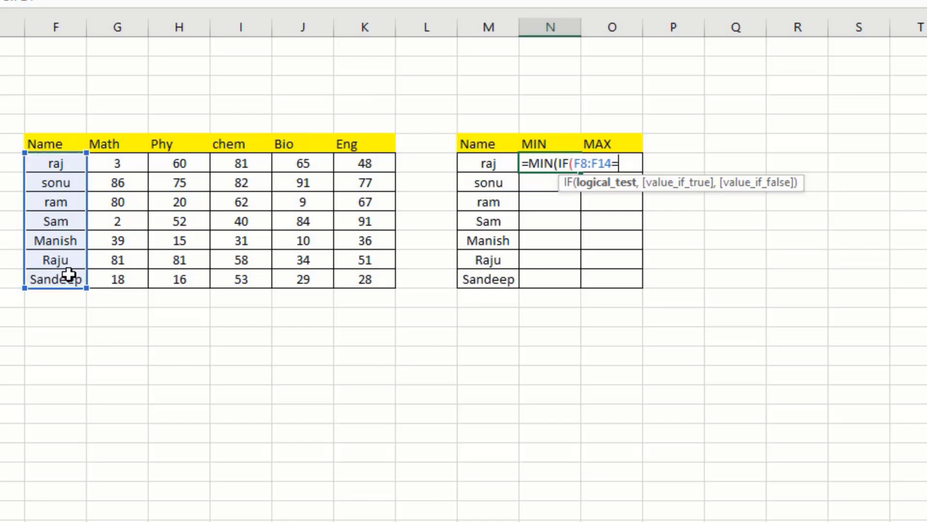
{"action": "left_click", "coordinate": [495, 163]}
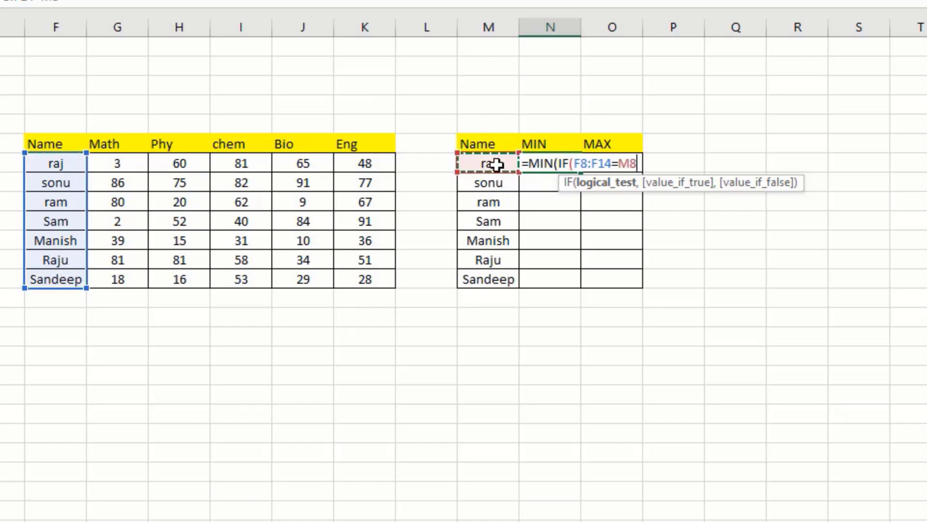
{"action": "type", "text": ","}
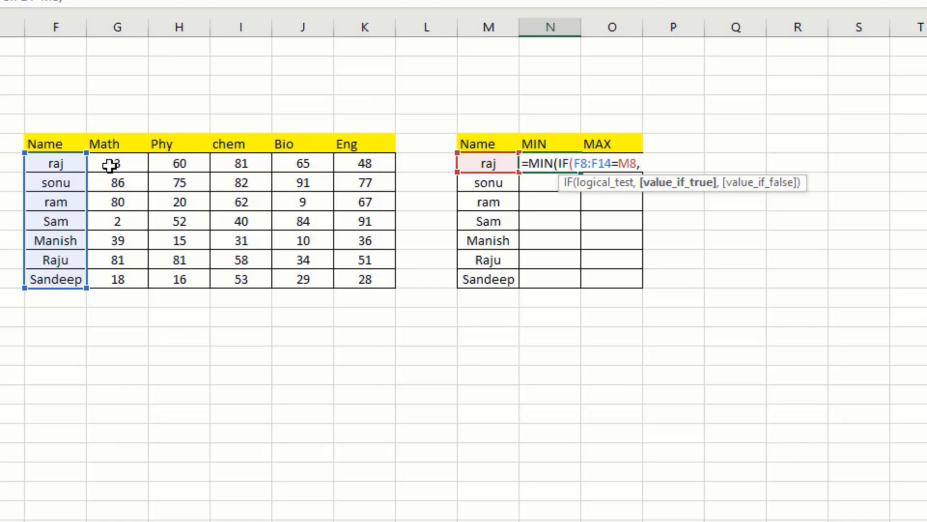
{"action": "left_click_drag", "start_coordinate": [123, 165], "coordinate": [367, 273]}
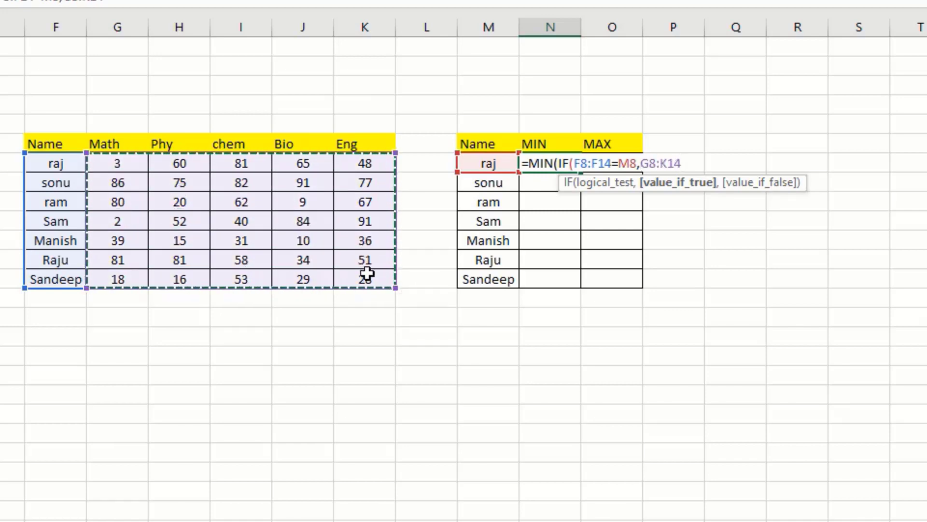
{"action": "type", "text": ","}
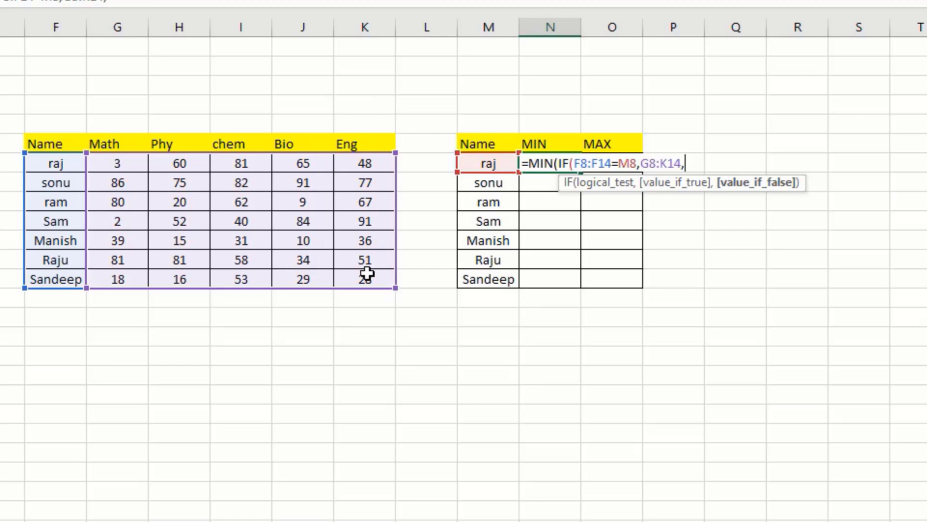
{"action": "type", "text": "\"\")"}
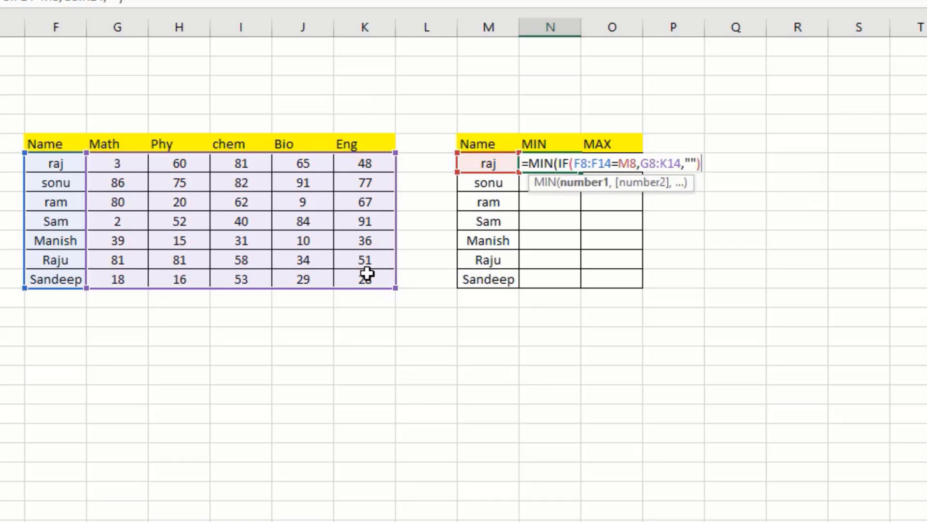
{"action": "type", "text": ")"}
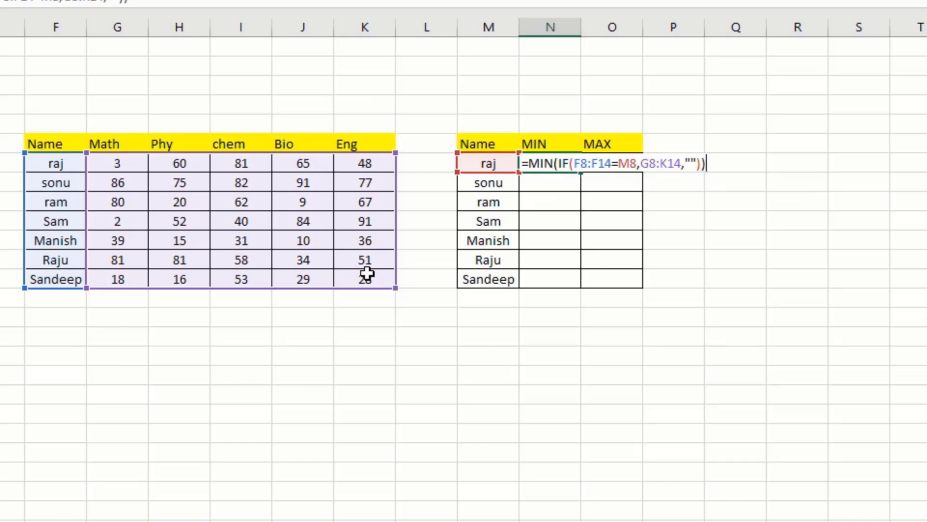
{"action": "key", "text": "ctrl+shift+Return"}
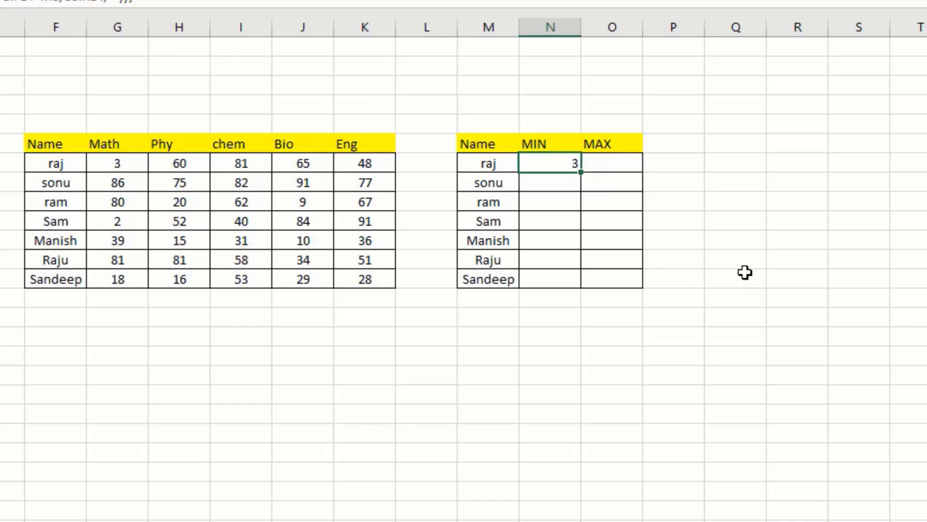
Step: Fill the MIN array formula from N8 down through N14 for the remaining students
{"action": "key", "text": "shift+Down"}
{"action": "key", "text": "shift+Down"}
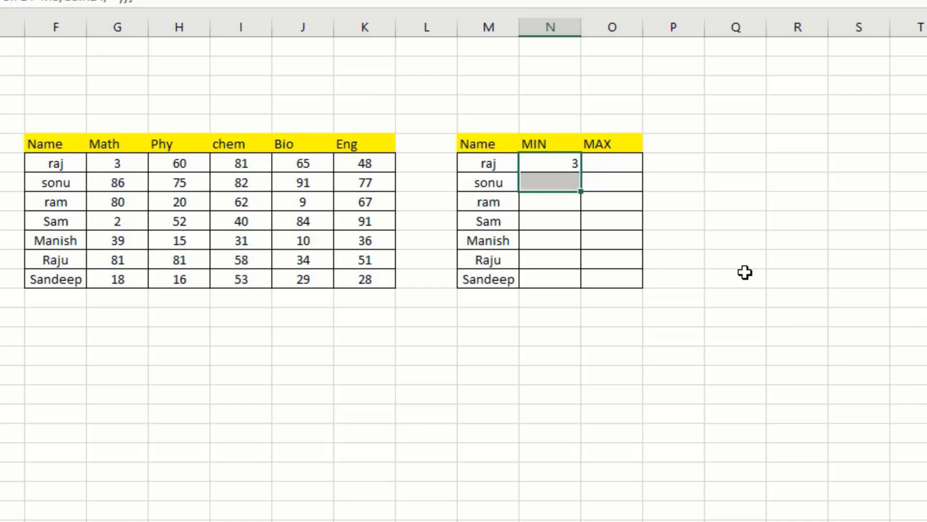
{"action": "key", "text": "shift+Down"}
{"action": "key", "text": "shift+Down"}
{"action": "key", "text": "shift+Down"}
{"action": "key", "text": "shift+Down"}
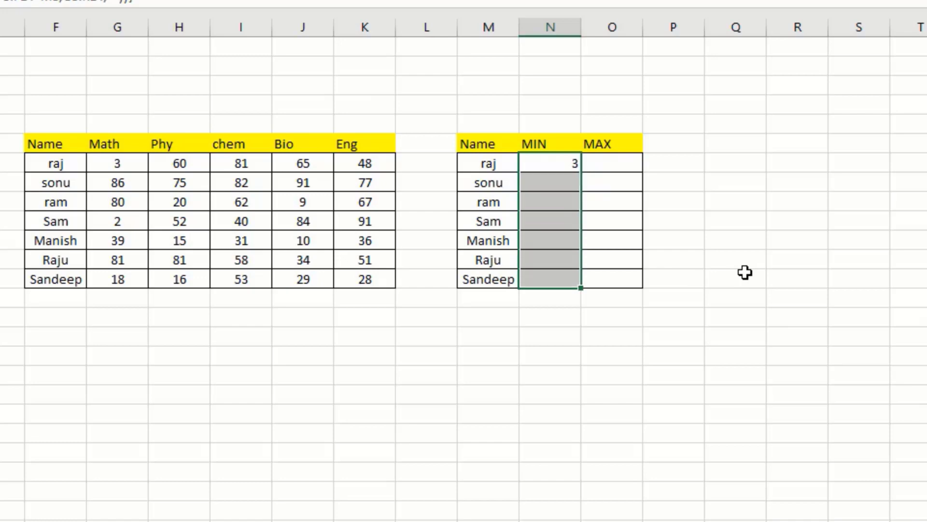
{"action": "key", "text": "ctrl+d"}
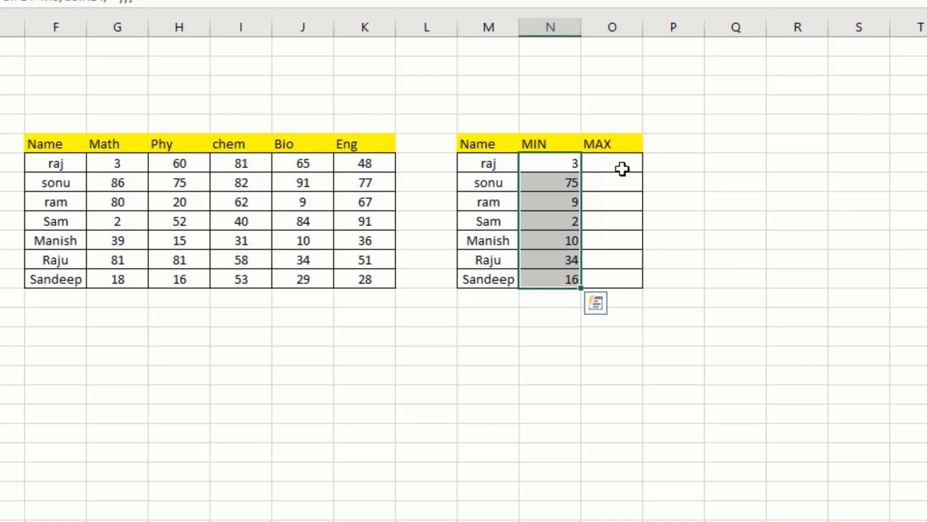
Step: Enter the array formula =MAX(IF(F8:F14=M8,G8:K14,"")) in O8 to look up the first student's highest mark by name
{"action": "left_click", "coordinate": [616, 164]}
{"action": "type", "text": "=max"}
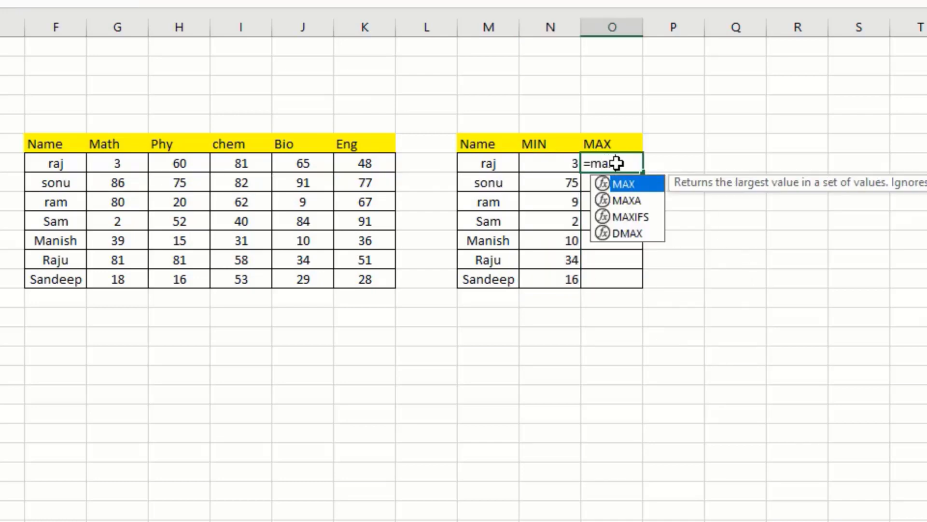
{"action": "key", "text": "Tab"}
{"action": "type", "text": "if"}
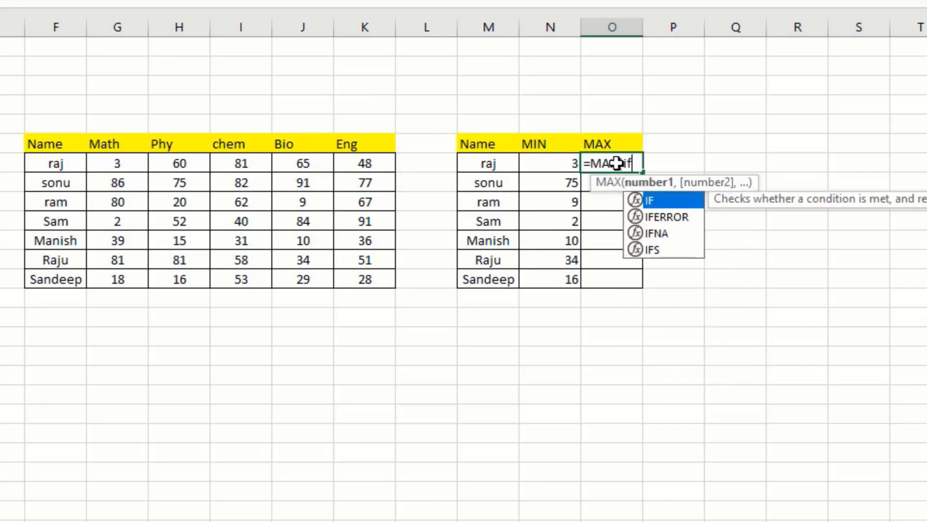
{"action": "key", "text": "Tab"}
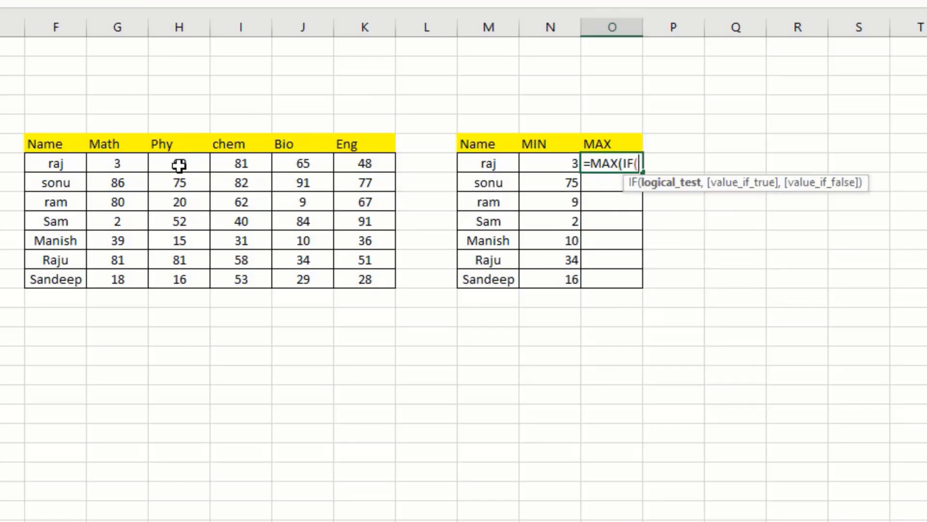
{"action": "left_click_drag", "start_coordinate": [63, 163], "coordinate": [80, 280]}
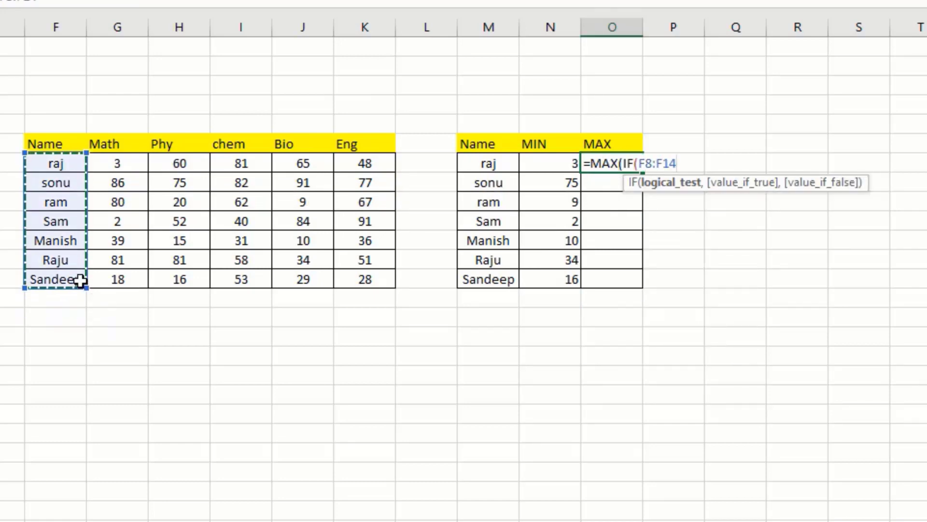
{"action": "type", "text": "="}
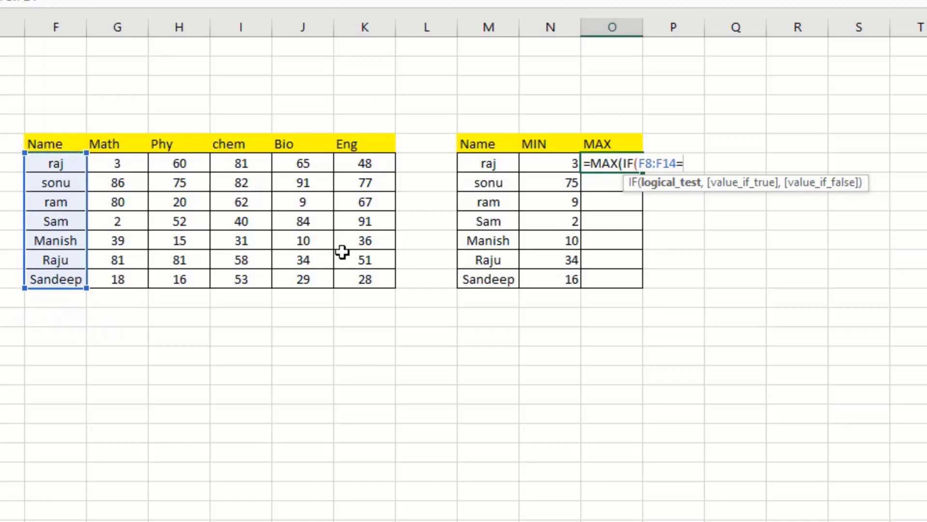
{"action": "left_click", "coordinate": [506, 162]}
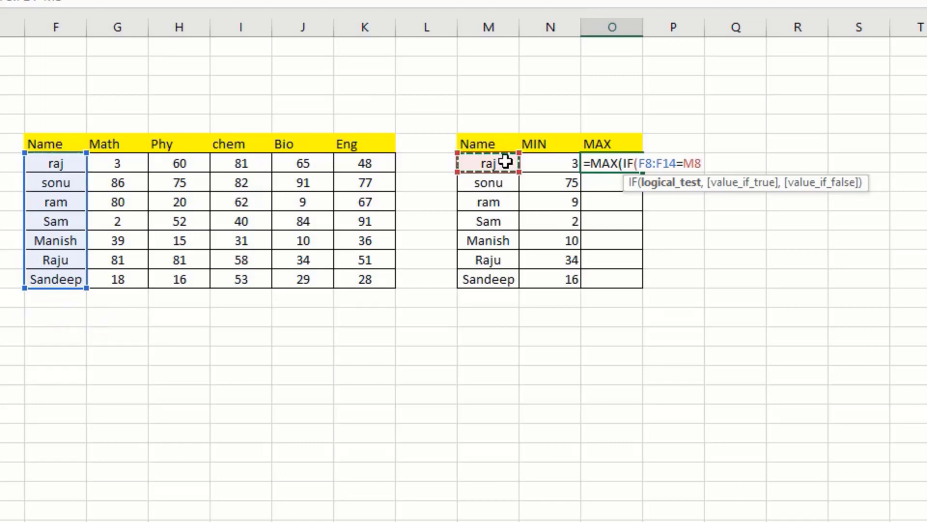
{"action": "type", "text": ","}
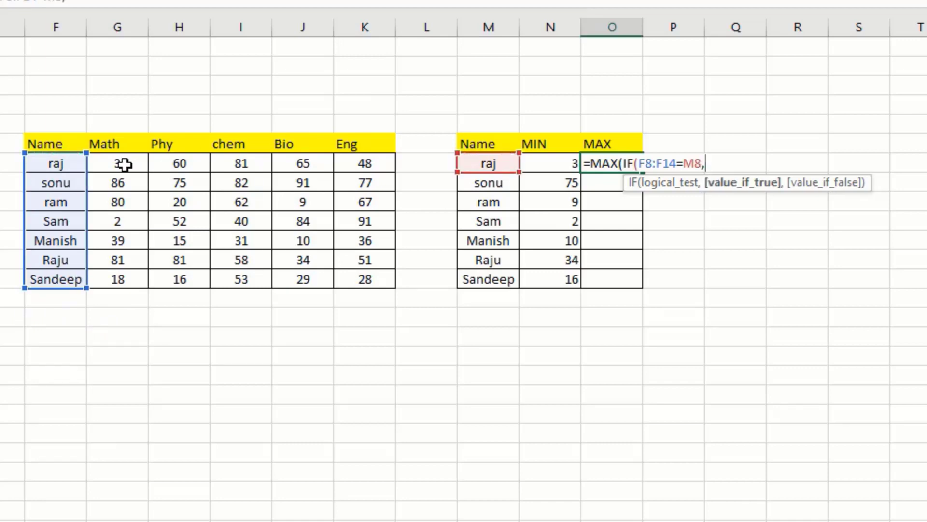
{"action": "left_click_drag", "start_coordinate": [125, 165], "coordinate": [370, 279]}
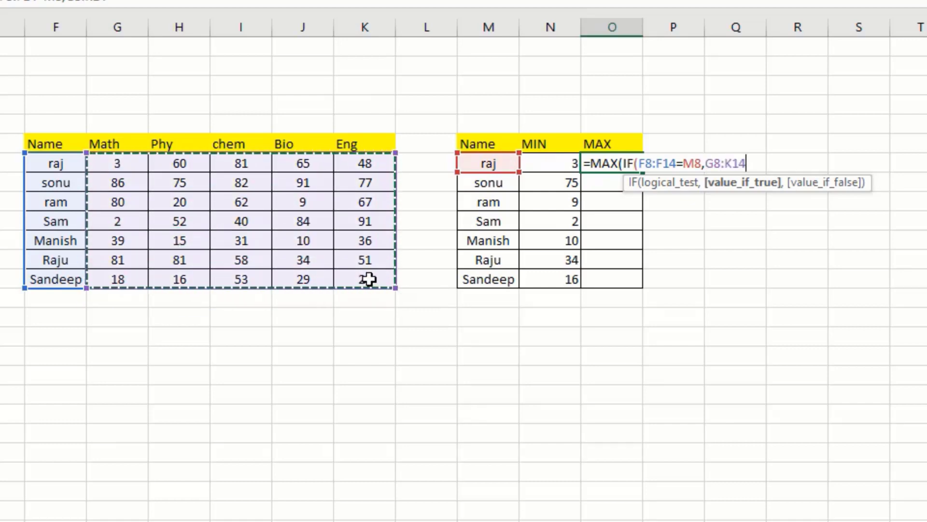
{"action": "type", "text": ","}
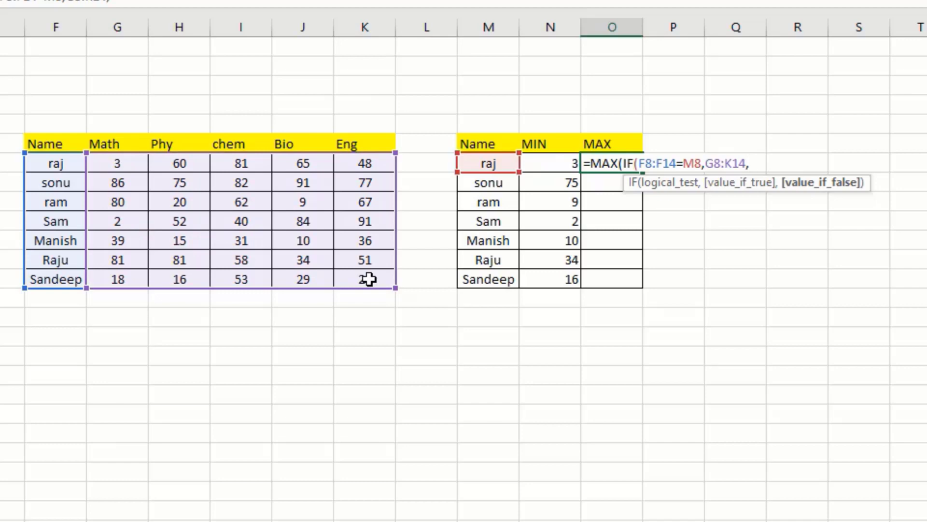
{"action": "type", "text": "\"\"))"}
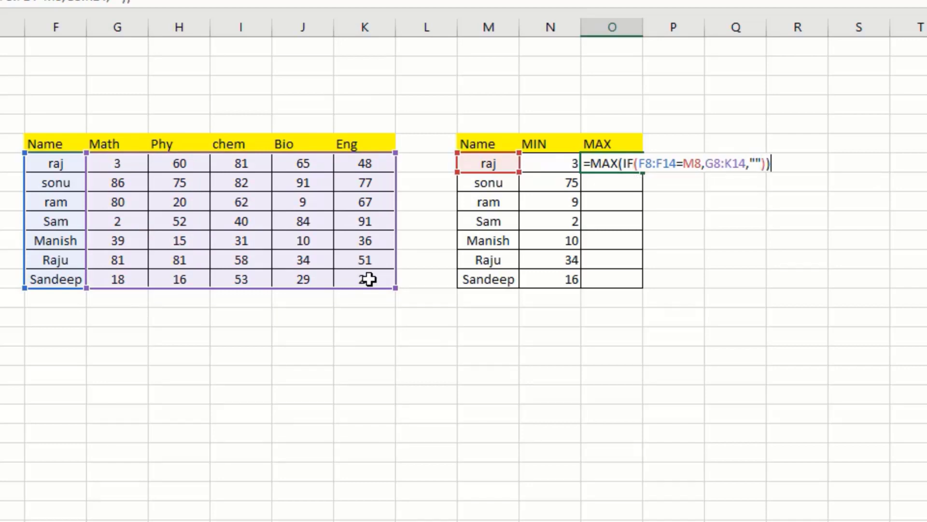
{"action": "key", "text": "ctrl+shift+Return"}
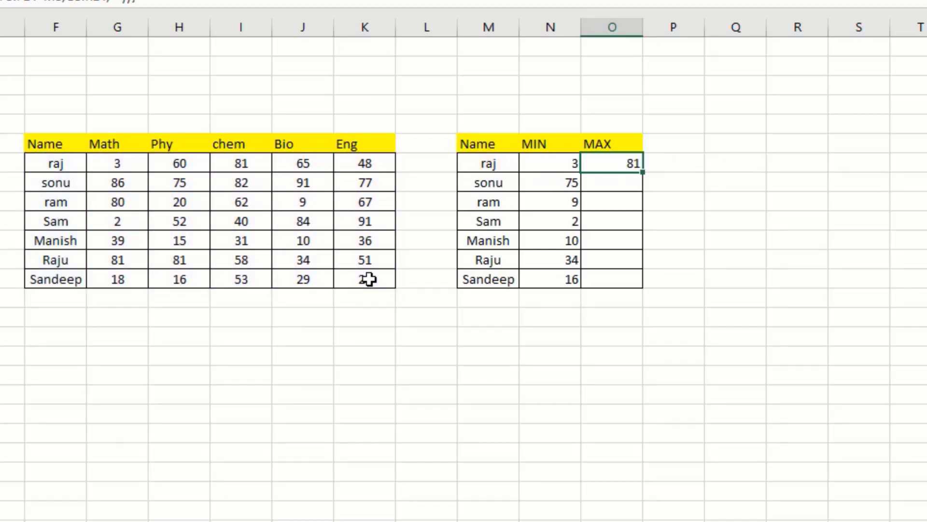
Step: Fill the MAX array formula from O8 down through O14 for the remaining students
{"action": "key", "text": "shift+Down"}
{"action": "key", "text": "shift+Down"}
{"action": "key", "text": "shift+Down"}
{"action": "key", "text": "shift+Down"}
{"action": "key", "text": "shift+Down"}
{"action": "key", "text": "shift+Down"}
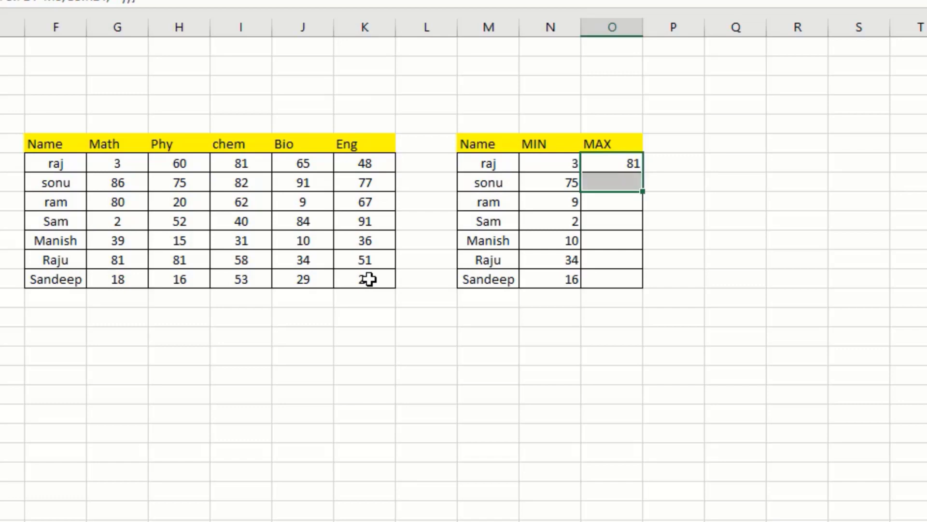
{"action": "key", "text": "ctrl+d"}
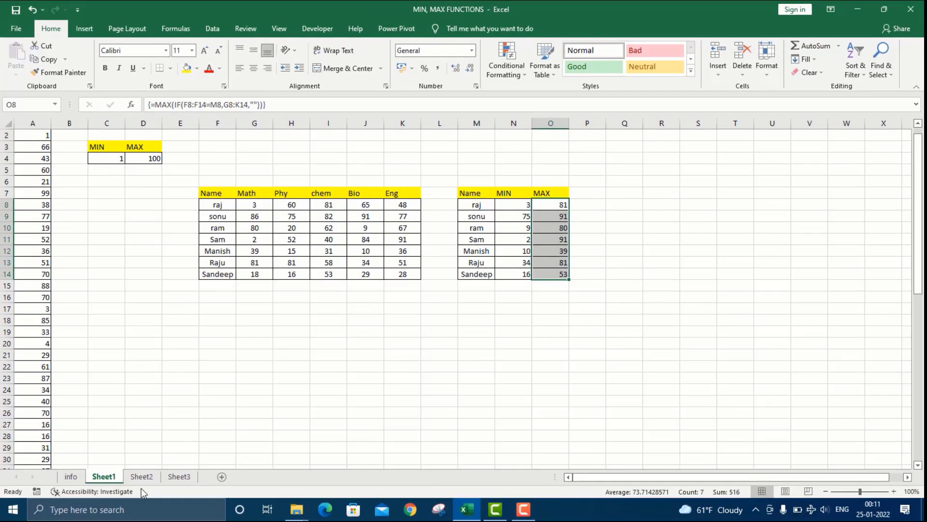
Step: On Sheet2, enter a MIN formula in E3 over the Amount range B2:B22
{"action": "left_click", "coordinate": [141, 476]}
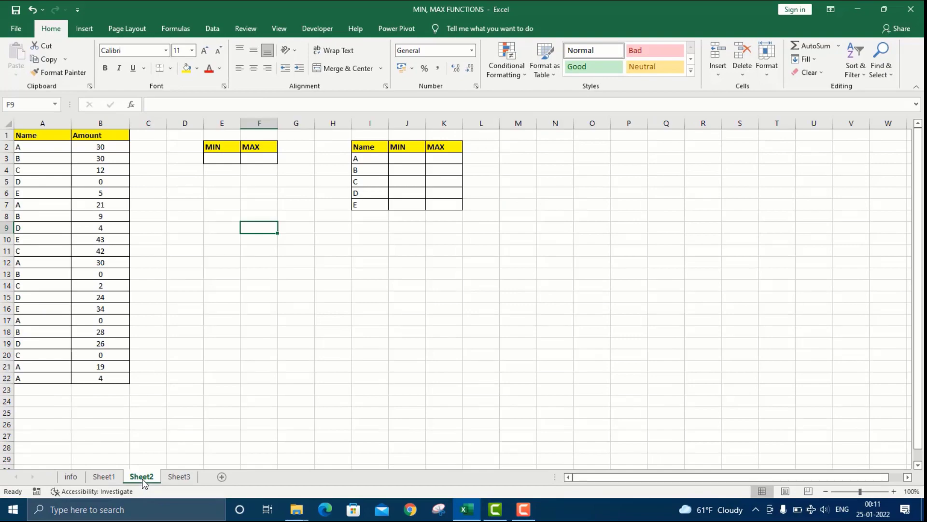
{"action": "left_click", "coordinate": [222, 163]}
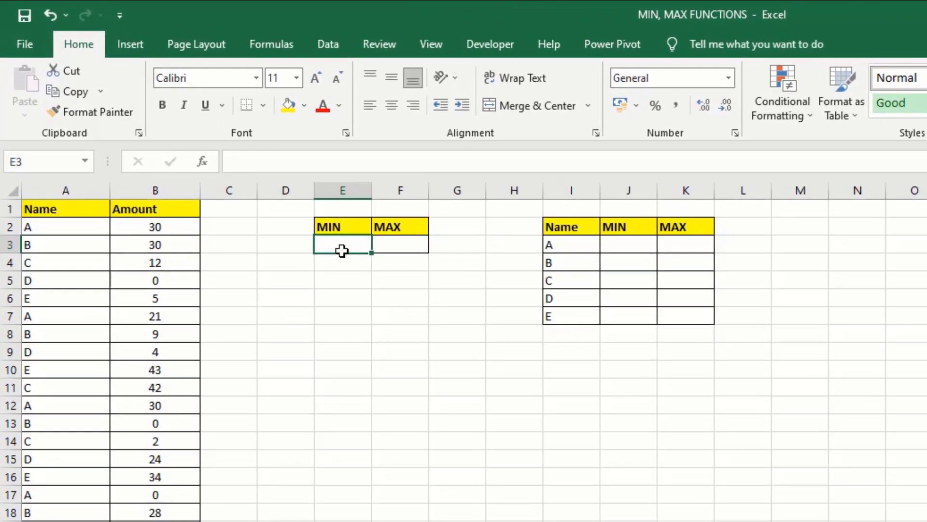
{"action": "type", "text": "="}
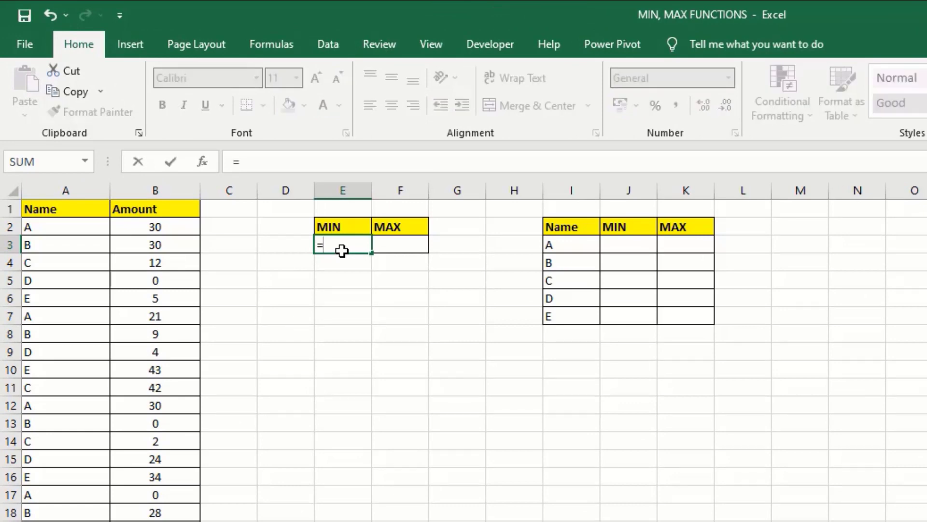
{"action": "type", "text": "min"}
{"action": "key", "text": "Tab"}
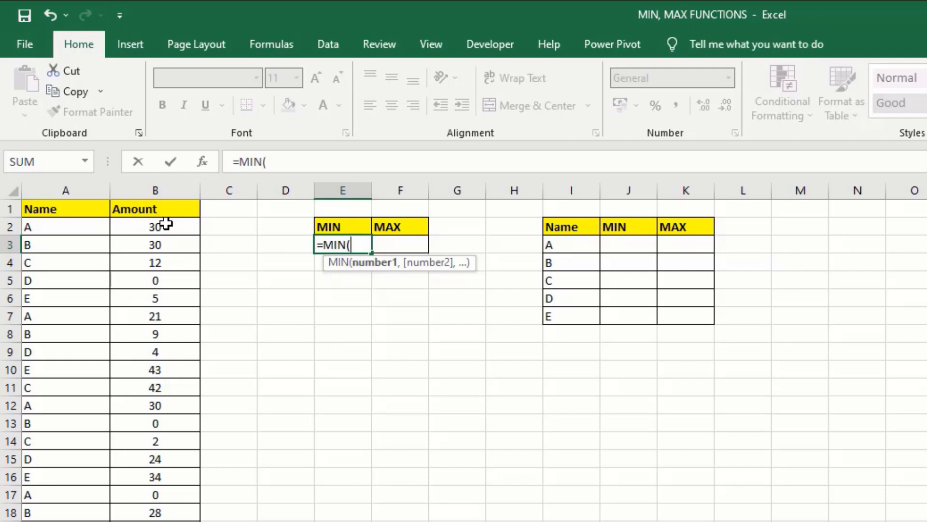
{"action": "left_click_drag", "start_coordinate": [166, 223], "coordinate": [194, 521]}
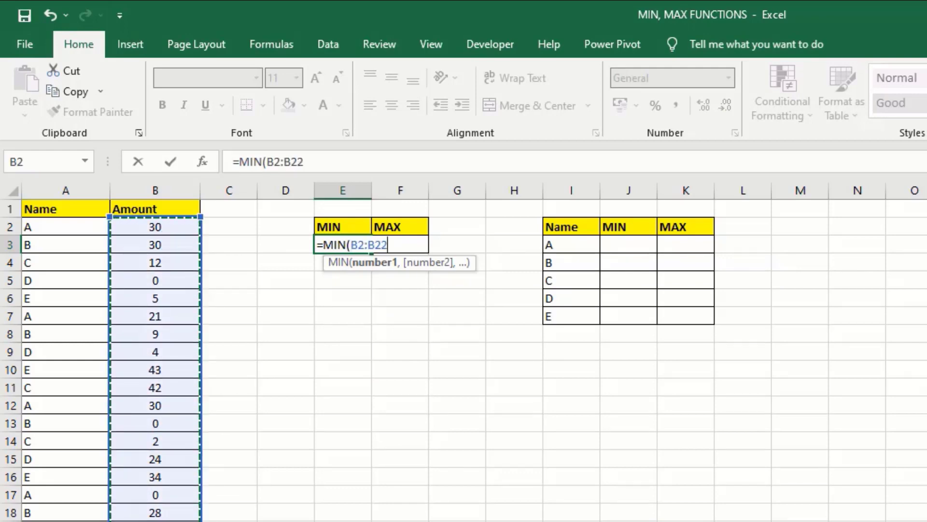
{"action": "key", "text": "Return"}
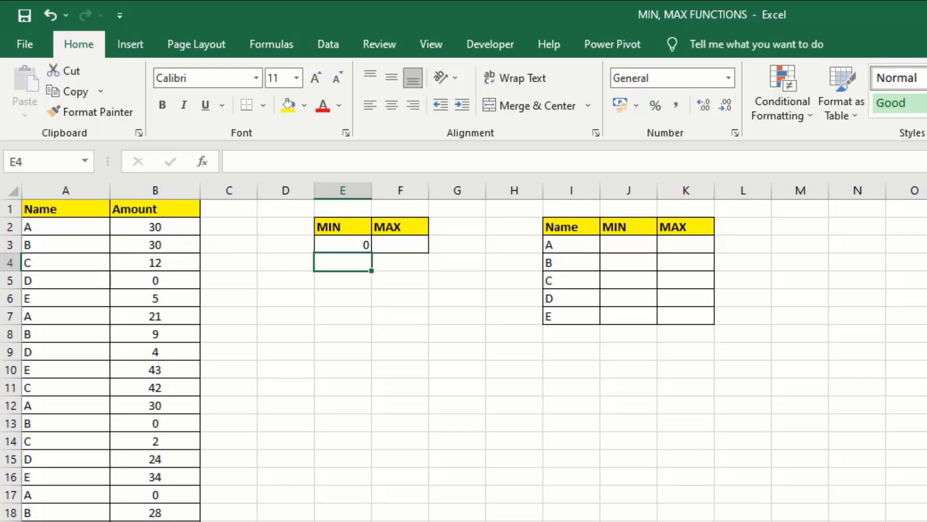
Step: Replace the formula in E3 with the array formula =MIN(IF(B2:B22<>0,B2:B22,"")) to find the smallest non-zero amount
{"action": "left_click", "coordinate": [347, 247]}
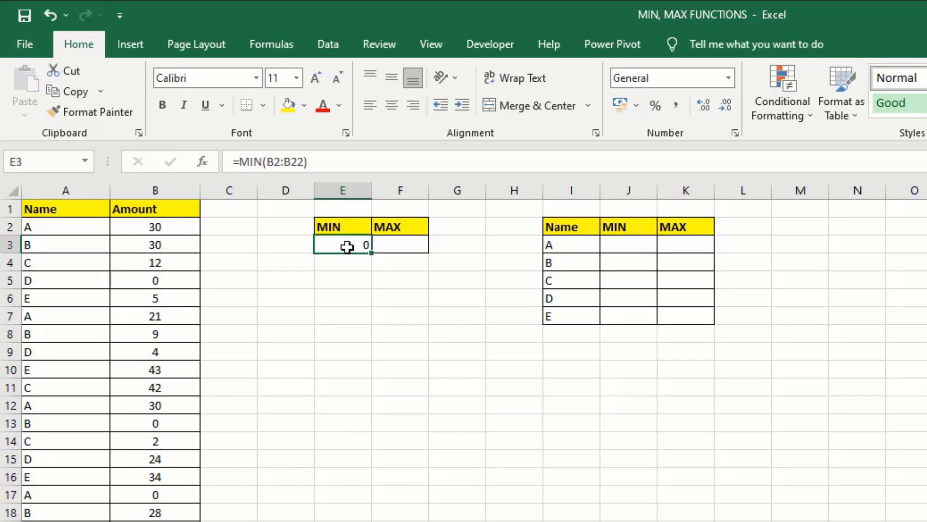
{"action": "type", "text": "=min"}
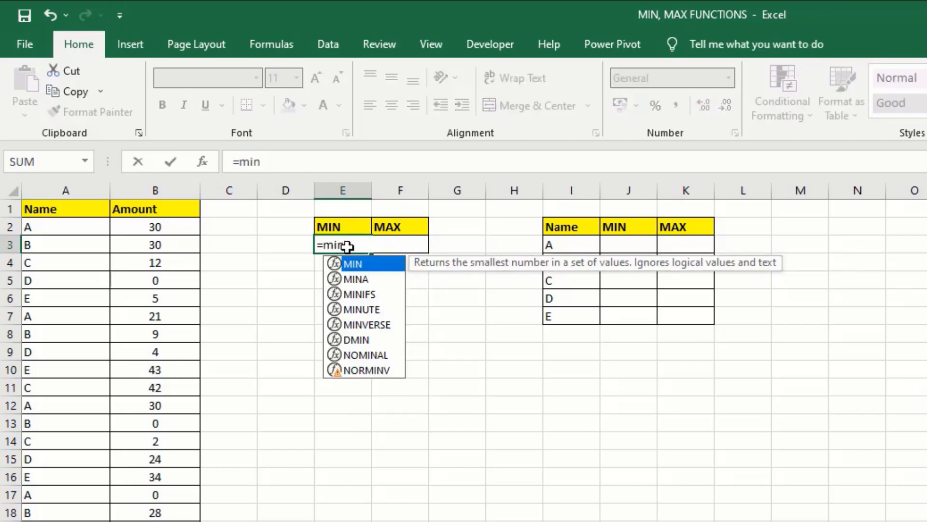
{"action": "key", "text": "Tab"}
{"action": "type", "text": "i"}
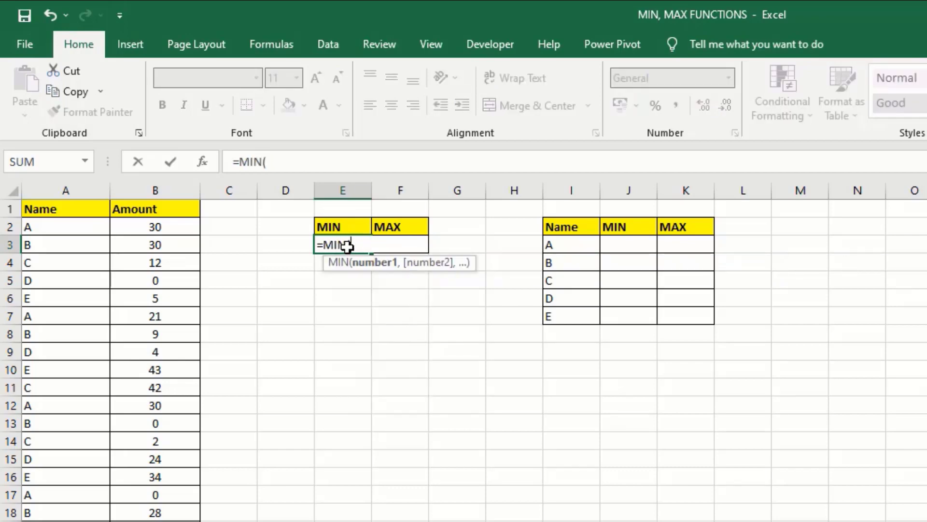
{"action": "key", "text": "Tab"}
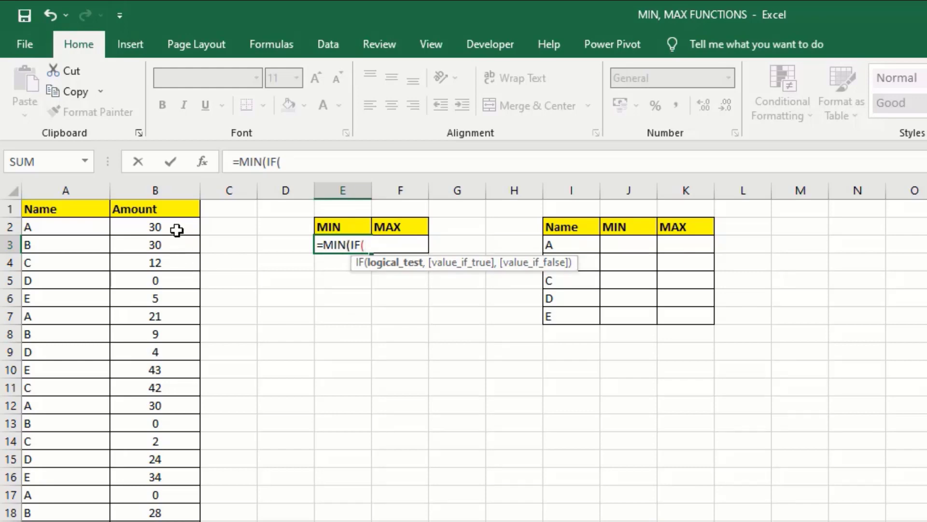
{"action": "left_click_drag", "start_coordinate": [180, 230], "coordinate": [180, 521]}
{"action": "type", "text": "<>"}
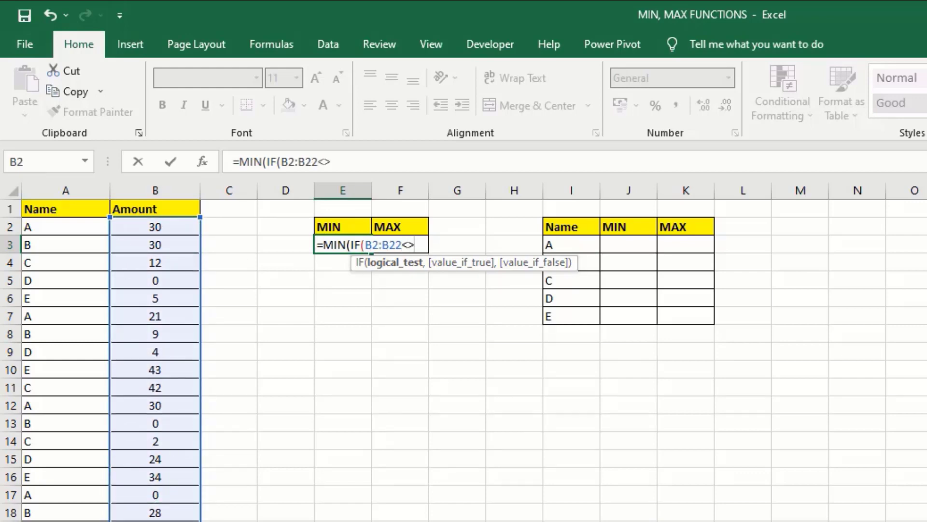
{"action": "type", "text": "0,"}
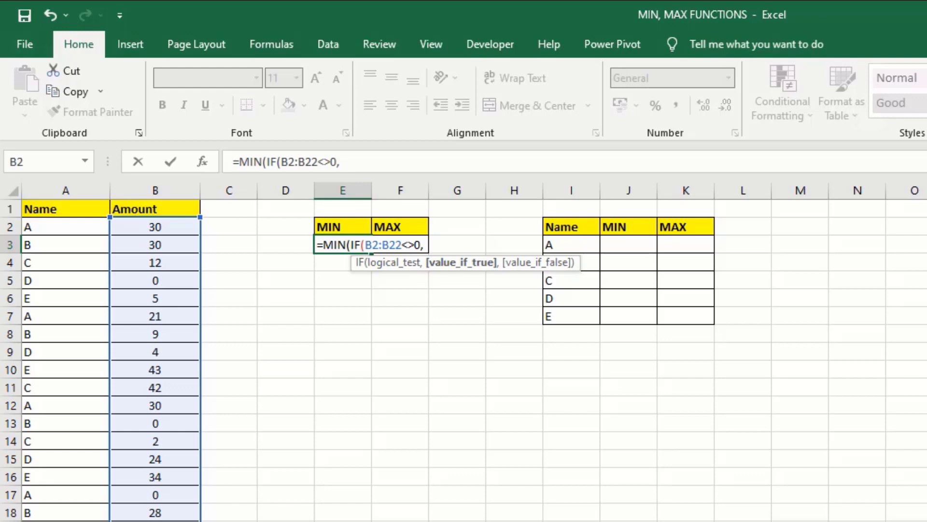
{"action": "left_click_drag", "start_coordinate": [174, 226], "coordinate": [155, 519]}
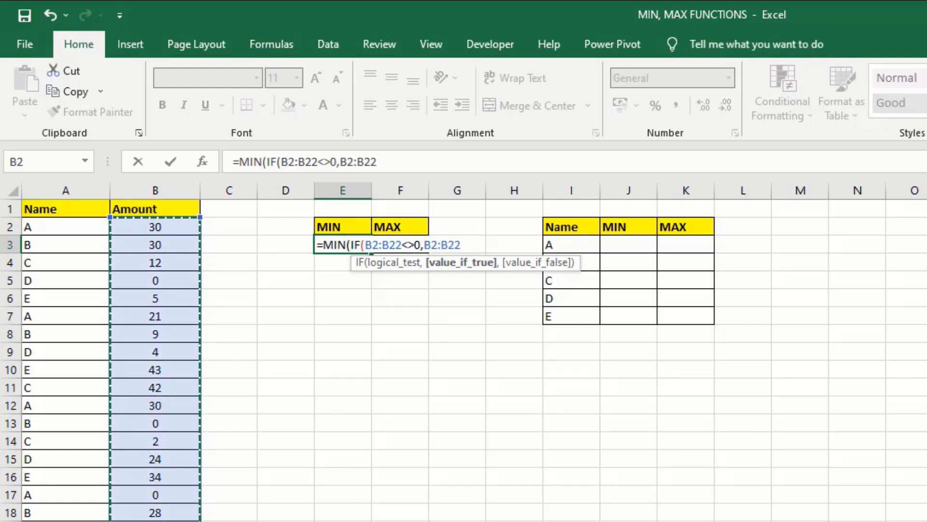
{"action": "type", "text": ",\"\")"}
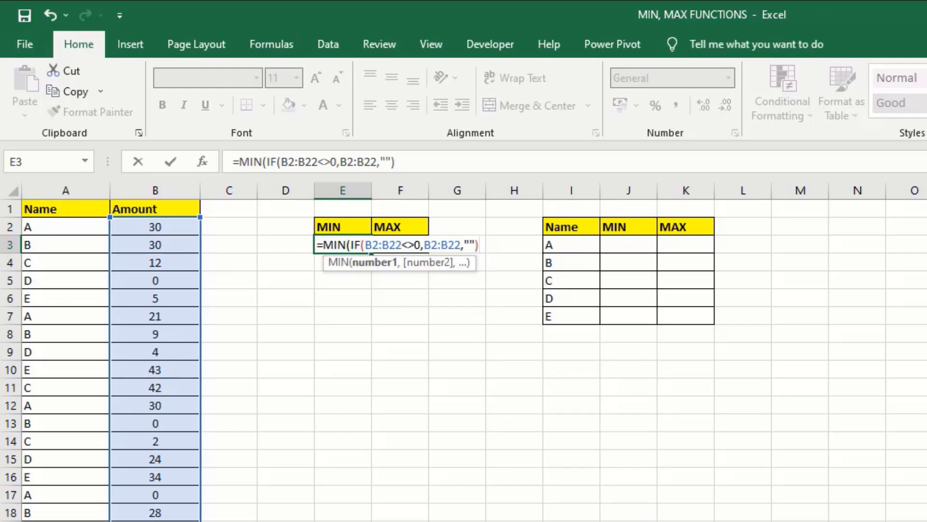
{"action": "type", "text": ")"}
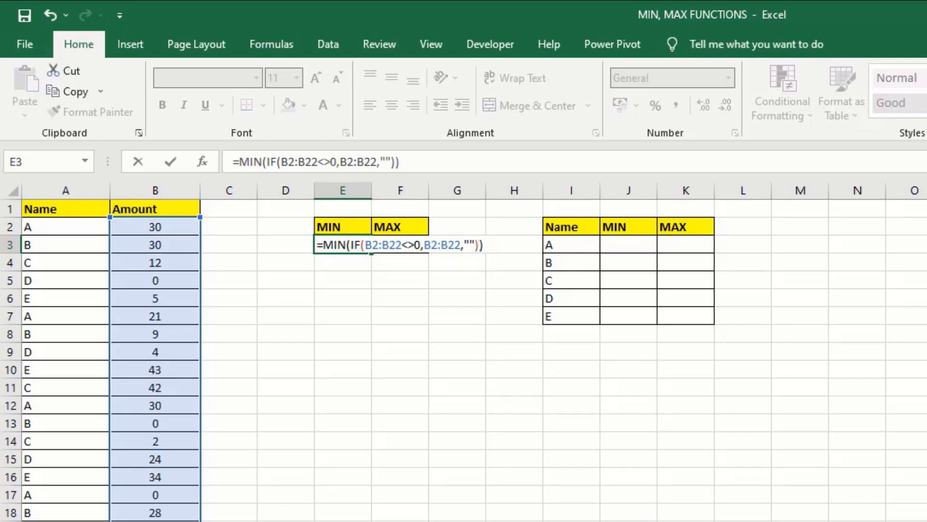
{"action": "key", "text": "ctrl+shift+Return"}
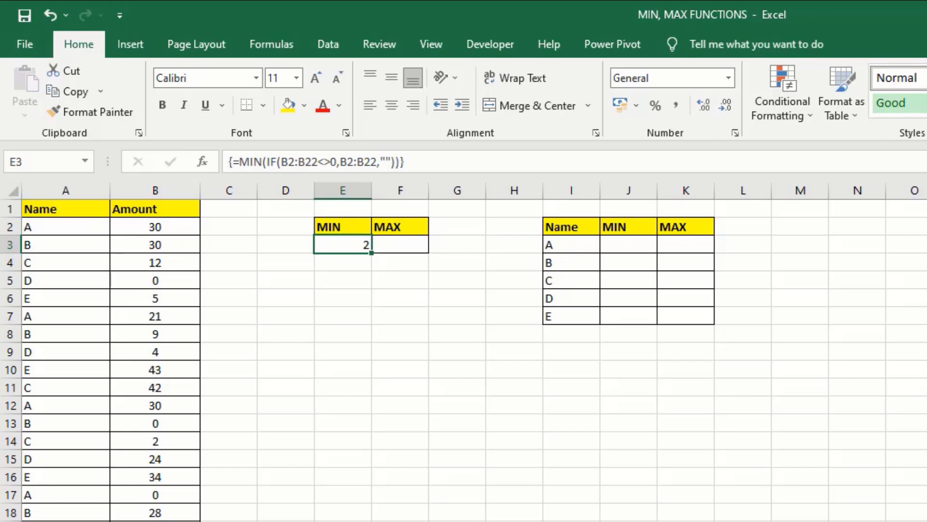
Step: Enter a MAX formula in F3 over the Amount range B2:B22
{"action": "left_click", "coordinate": [405, 240]}
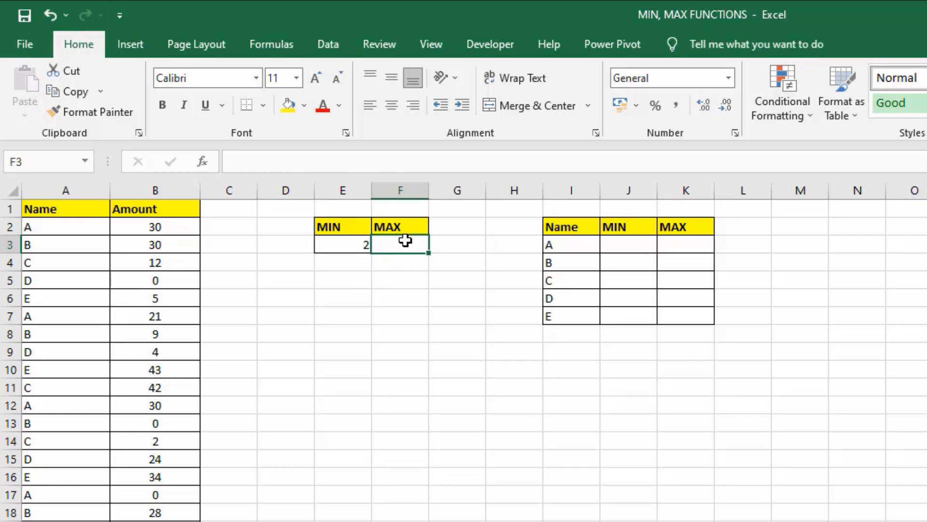
{"action": "type", "text": "=max"}
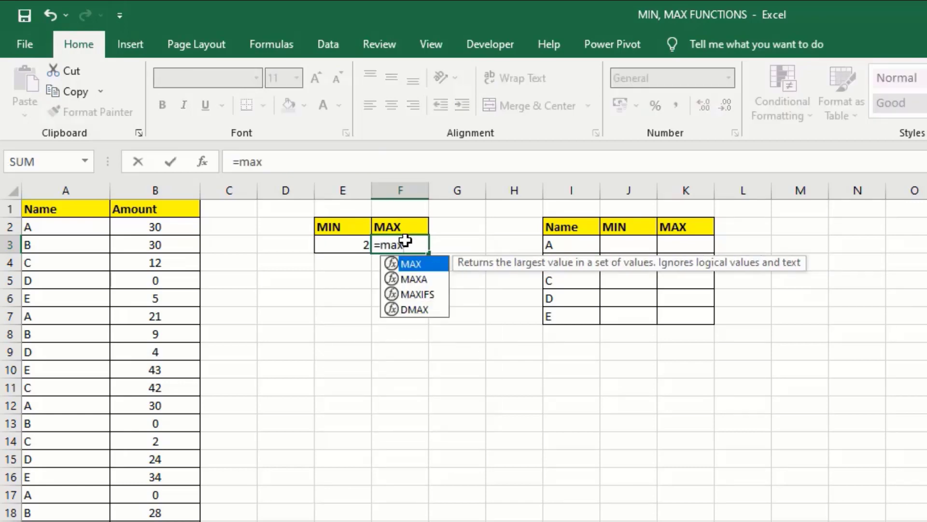
{"action": "key", "text": "Tab"}
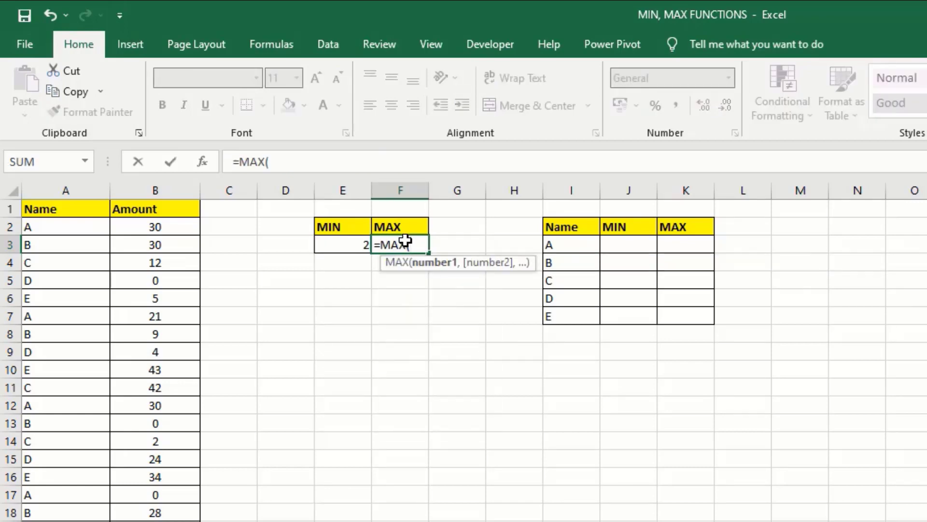
{"action": "left_click_drag", "start_coordinate": [145, 227], "coordinate": [165, 521]}
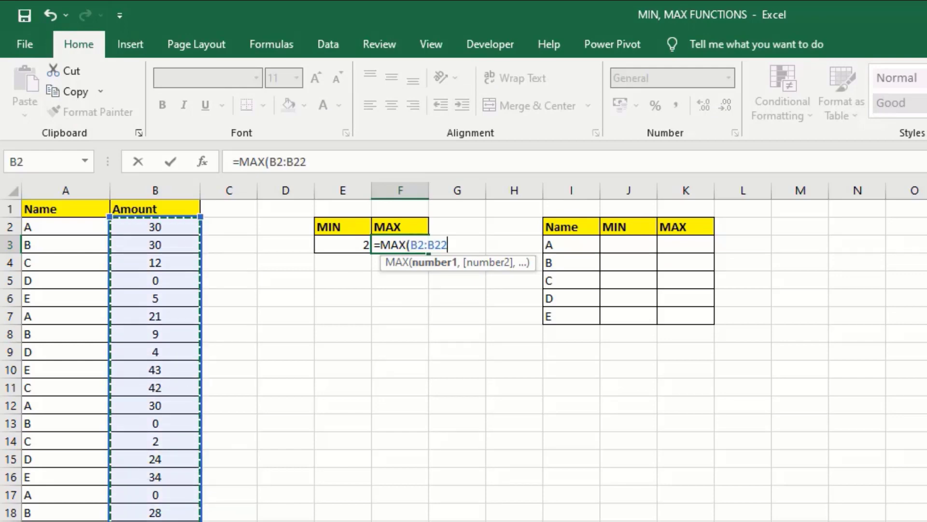
{"action": "key", "text": "Return"}
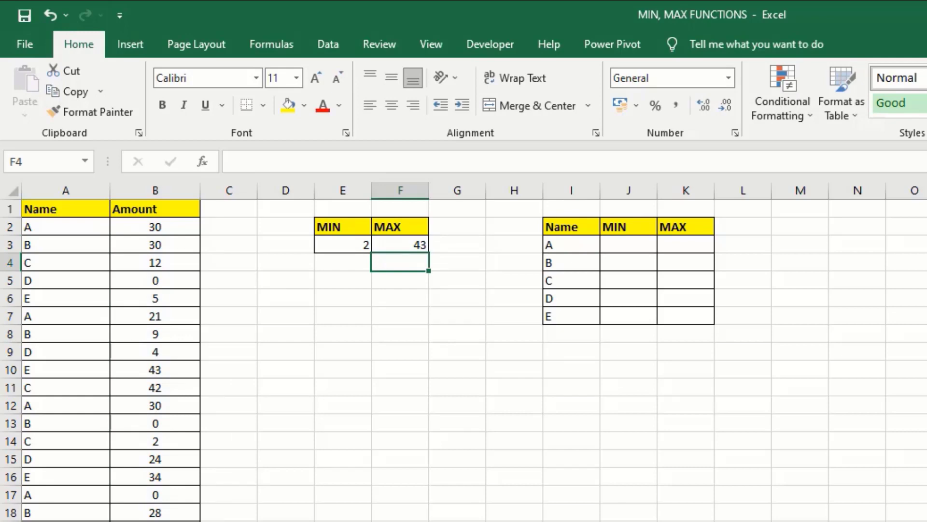
{"action": "left_click", "coordinate": [629, 249]}
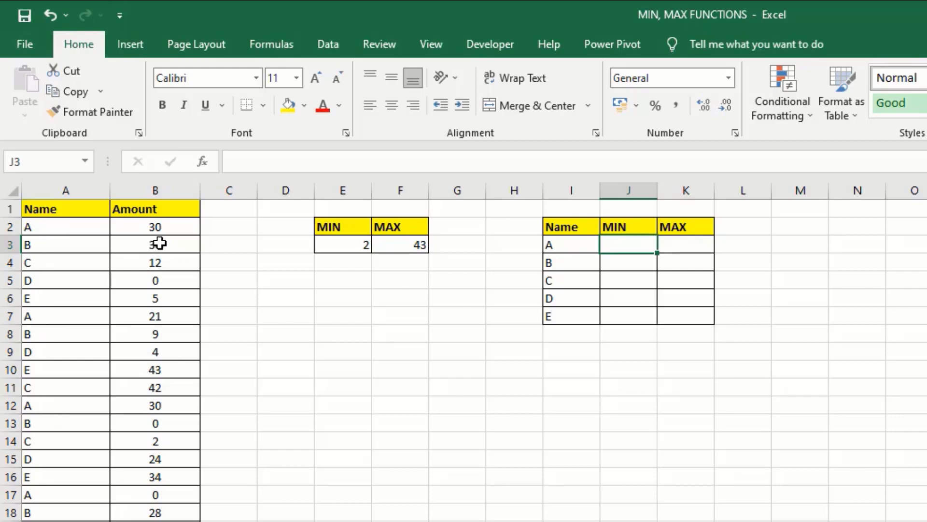
{"action": "left_click_drag", "start_coordinate": [160, 243], "coordinate": [160, 309]}
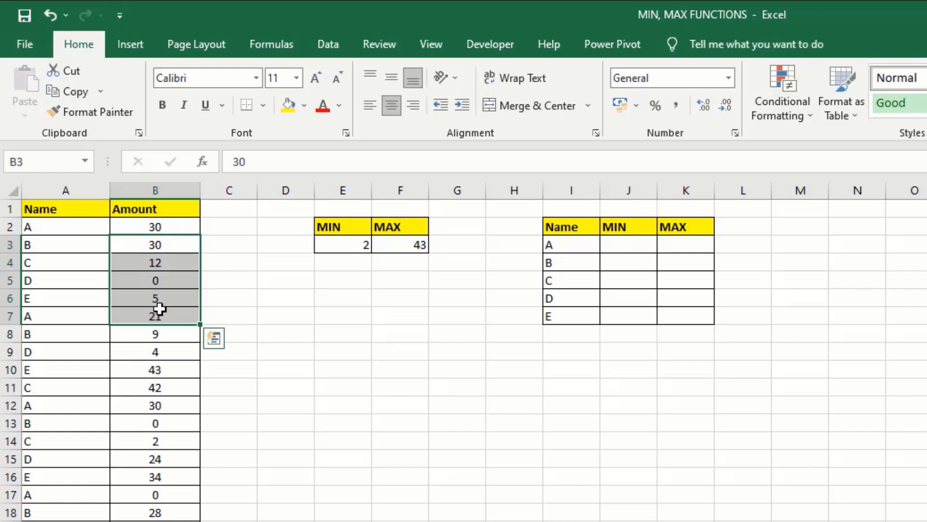
{"action": "left_click", "coordinate": [153, 319]}
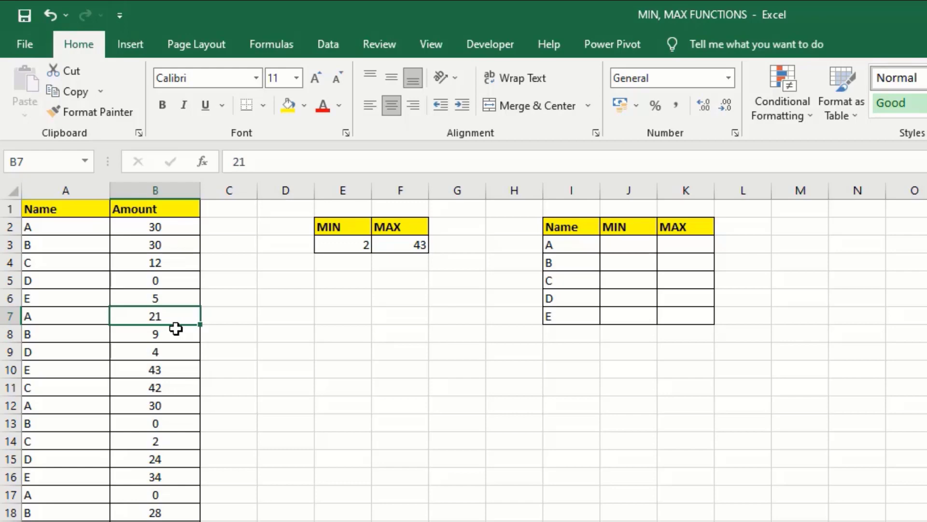
Step: Enter the array formula =MIN(IF(A2:A22=I3,B2:B22,"")) in J3 to get the smallest amount for name A
{"action": "left_click", "coordinate": [634, 247]}
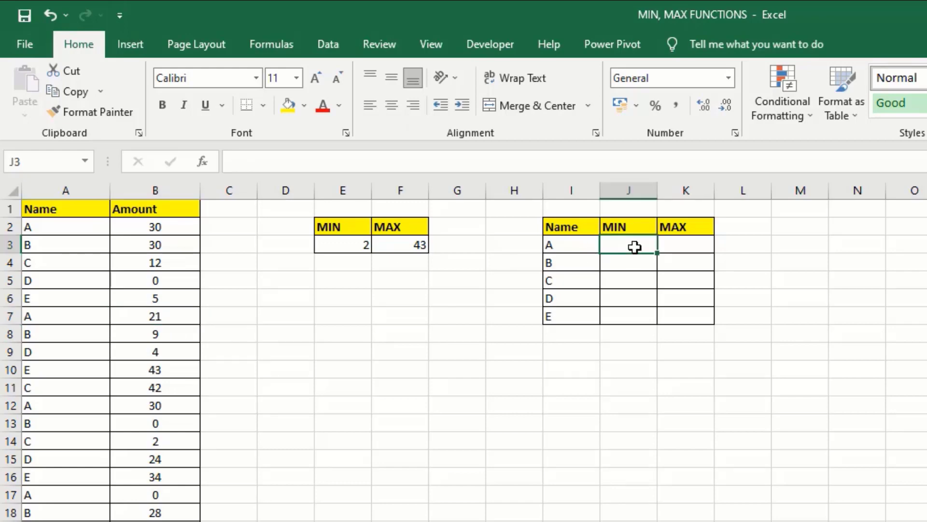
{"action": "type", "text": "=min"}
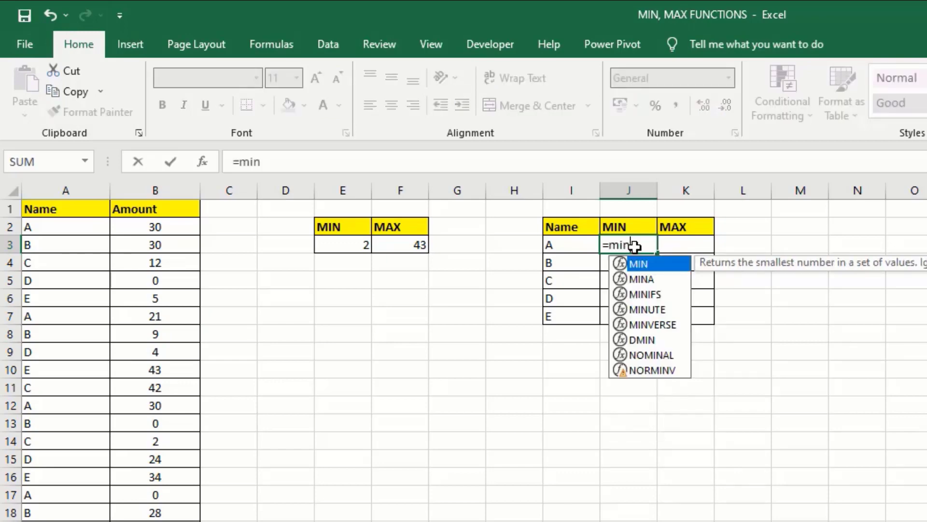
{"action": "key", "text": "Tab"}
{"action": "left_click", "coordinate": [364, 283]}
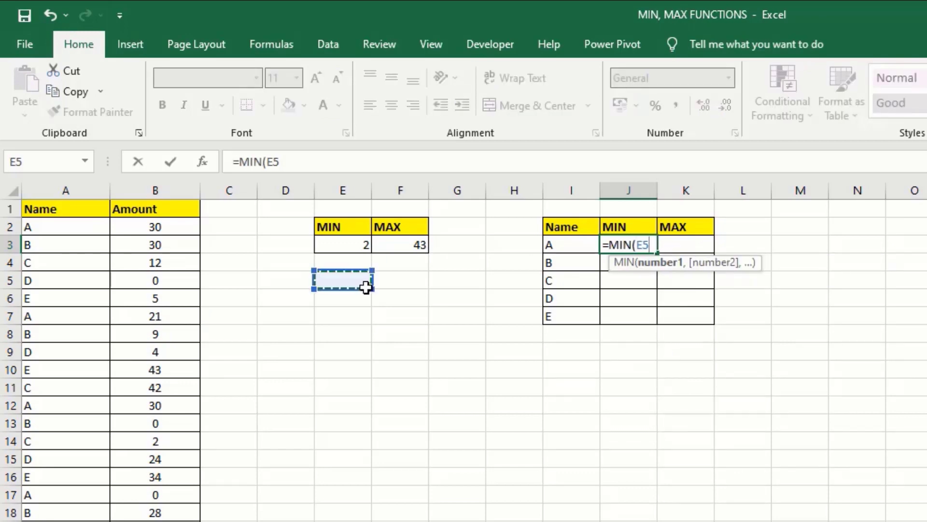
{"action": "type", "text": "if"}
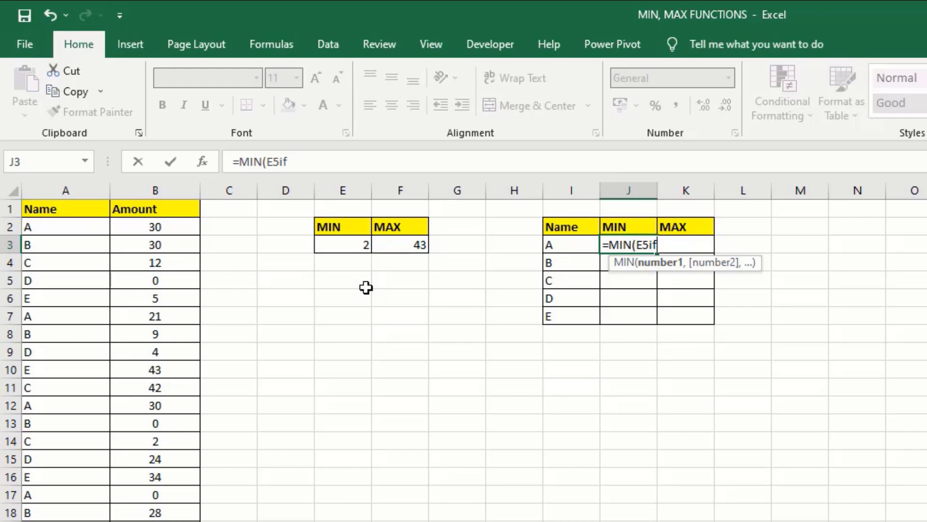
{"action": "key", "text": "BackSpace"}
{"action": "key", "text": "BackSpace"}
{"action": "key", "text": "BackSpace"}
{"action": "key", "text": "BackSpace"}
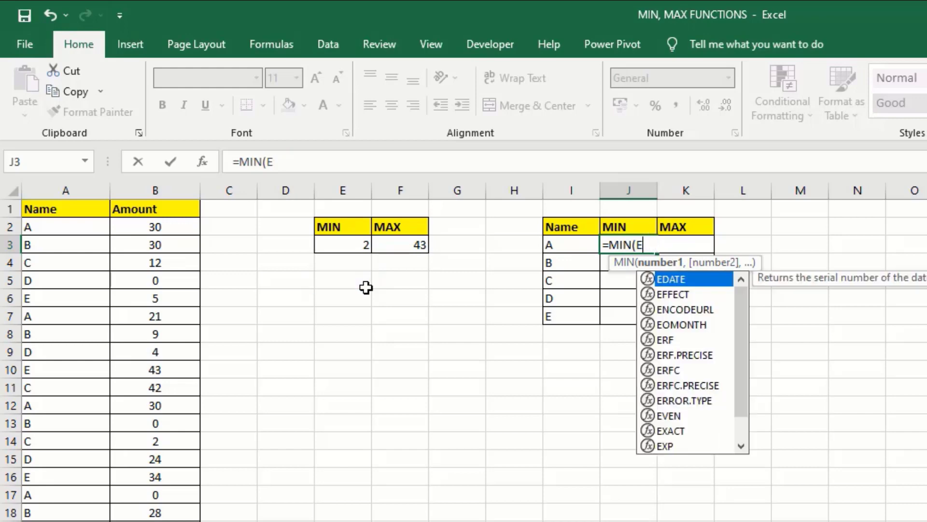
{"action": "type", "text": "if"}
{"action": "key", "text": "Tab"}
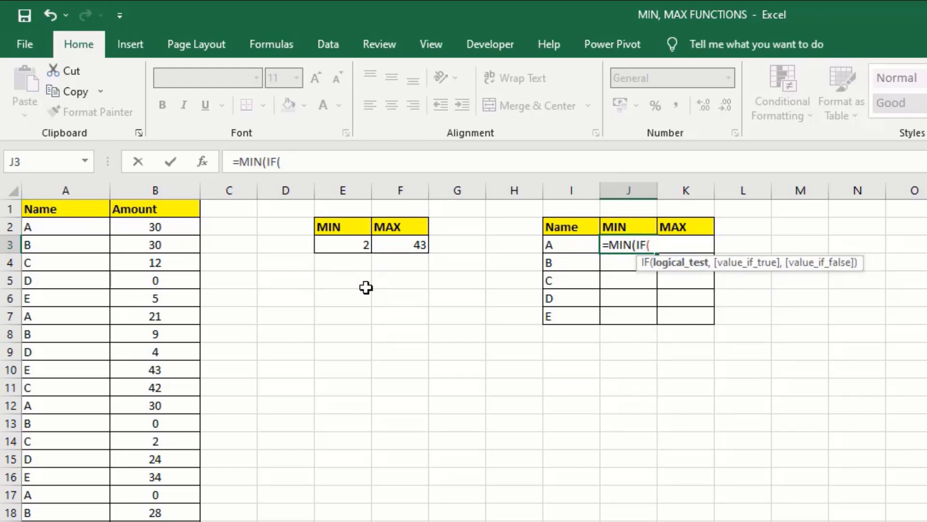
{"action": "left_click_drag", "start_coordinate": [72, 223], "coordinate": [68, 521]}
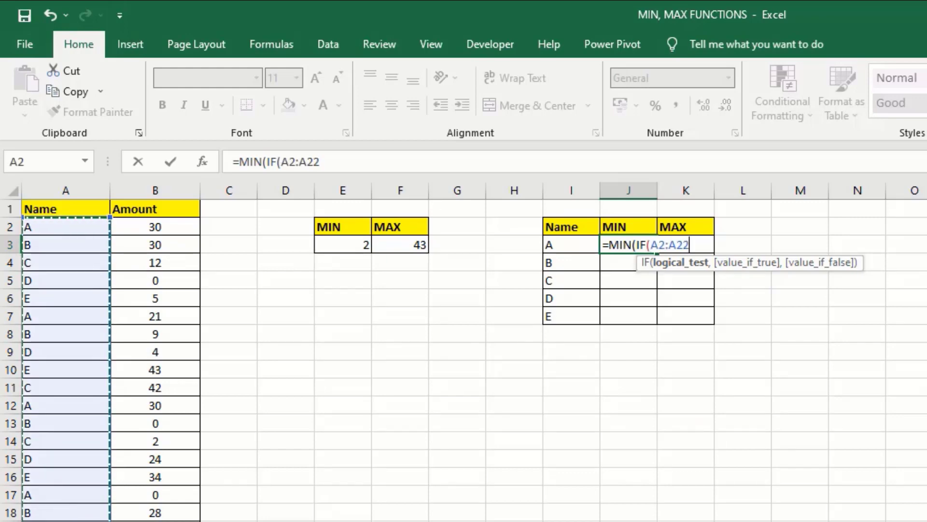
{"action": "type", "text": "="}
{"action": "left_click", "coordinate": [569, 245]}
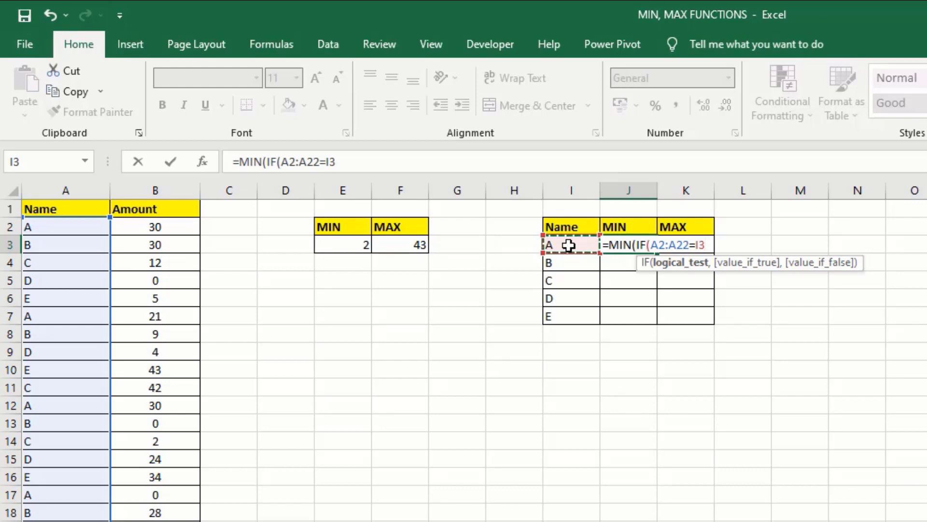
{"action": "type", "text": ","}
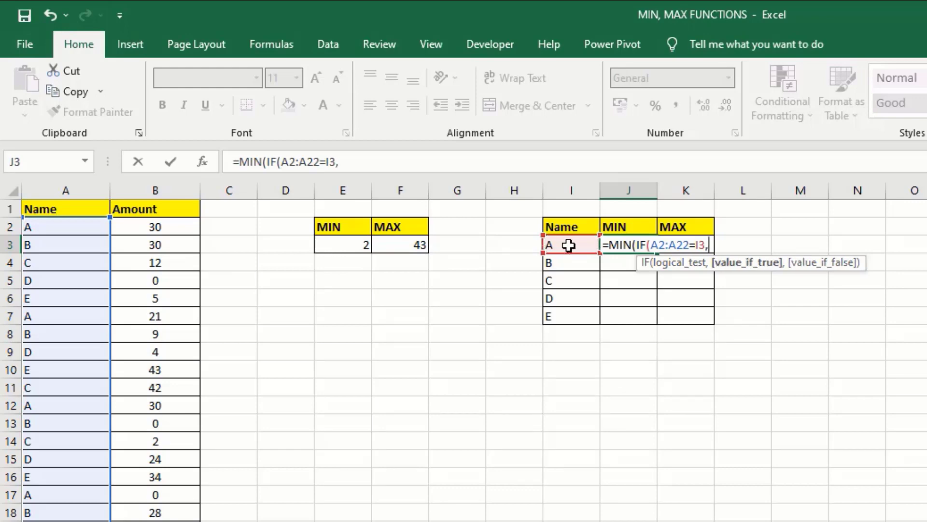
{"action": "left_click_drag", "start_coordinate": [167, 227], "coordinate": [159, 519]}
{"action": "type", "text": ",\"\""}
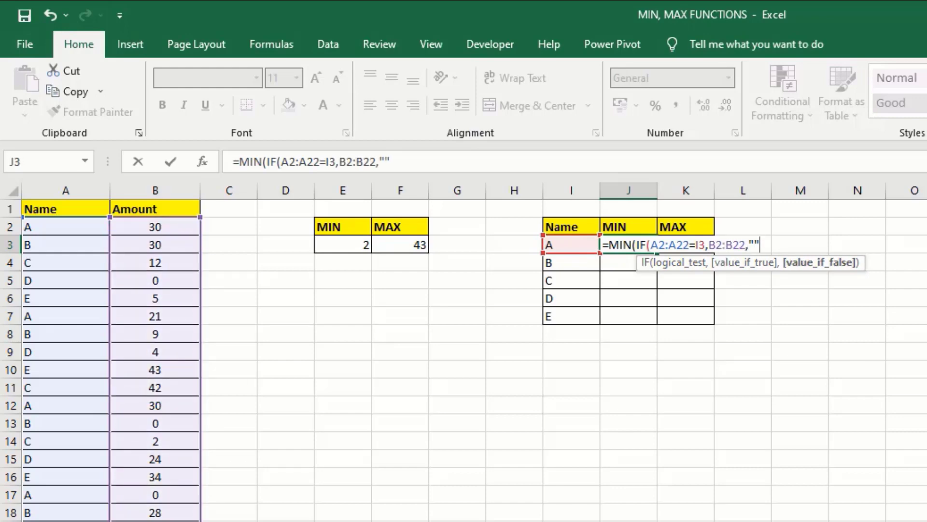
{"action": "type", "text": "))"}
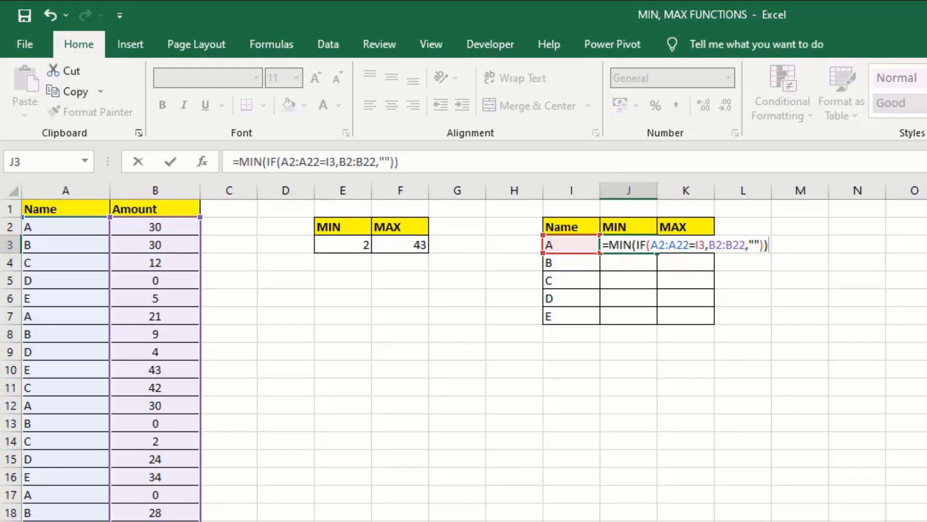
{"action": "key", "text": "ctrl+shift+Return"}
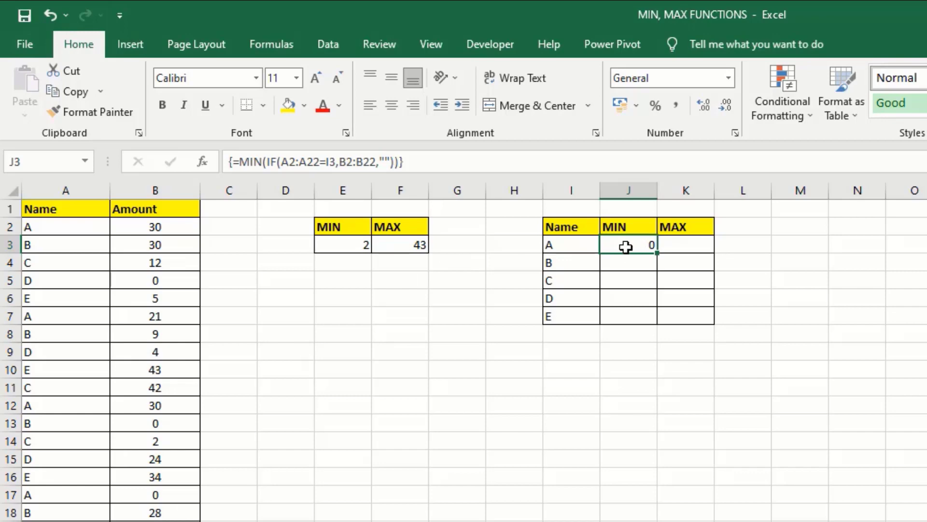
Step: Replace the formula in J3 with the array formula =MIN(IF((A2:A22=I3)*(B2:B22<>0),B2:B22,"")) to ignore zero amounts for name A
{"action": "key", "text": "Delete"}
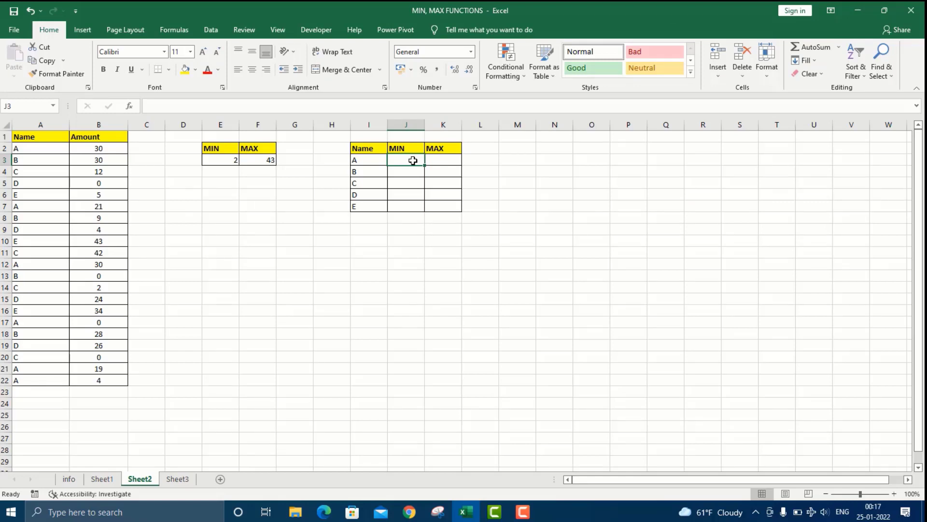
{"action": "type", "text": "=MIN("}
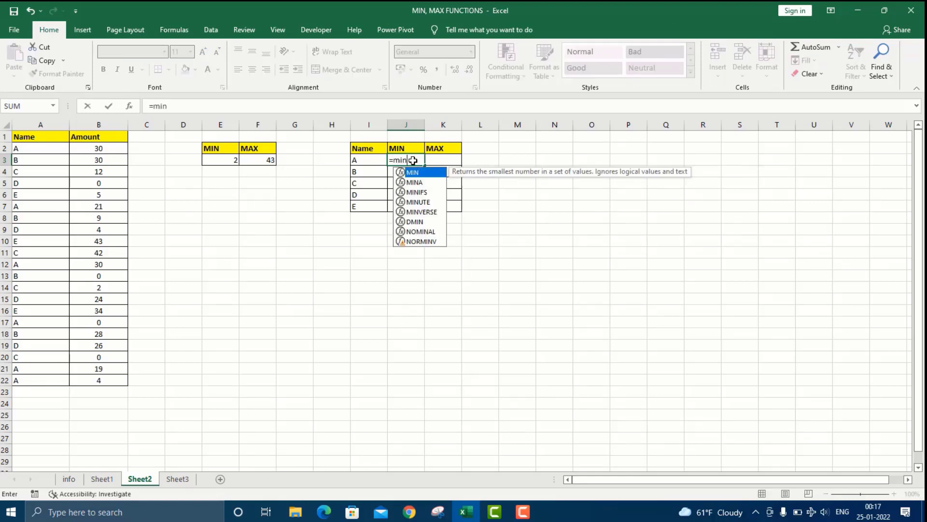
{"action": "type", "text": "if"}
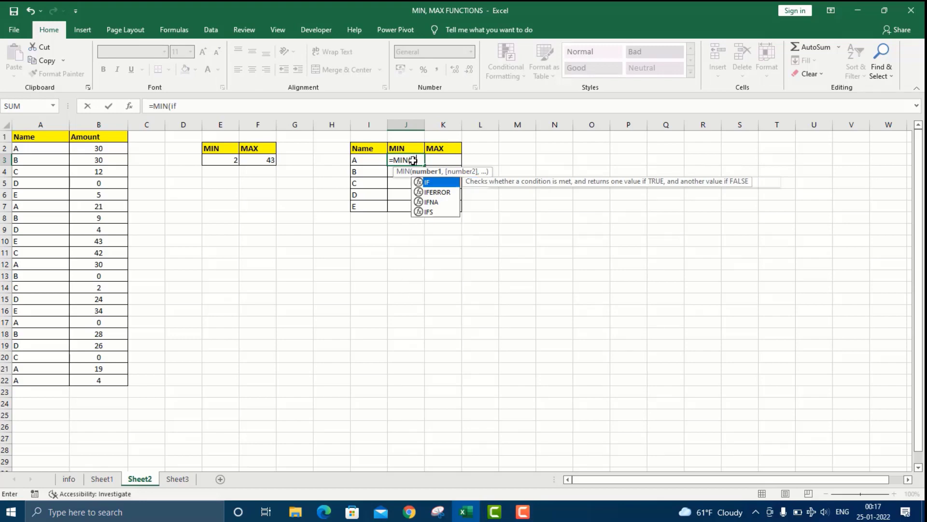
{"action": "key", "text": "Tab"}
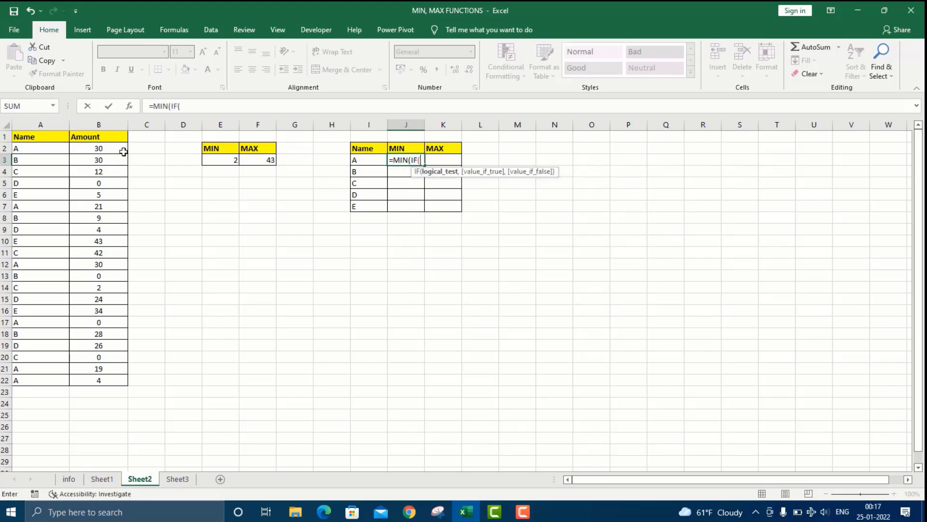
{"action": "left_click", "coordinate": [43, 153]}
{"action": "left_click_drag", "start_coordinate": [43, 153], "coordinate": [49, 374]}
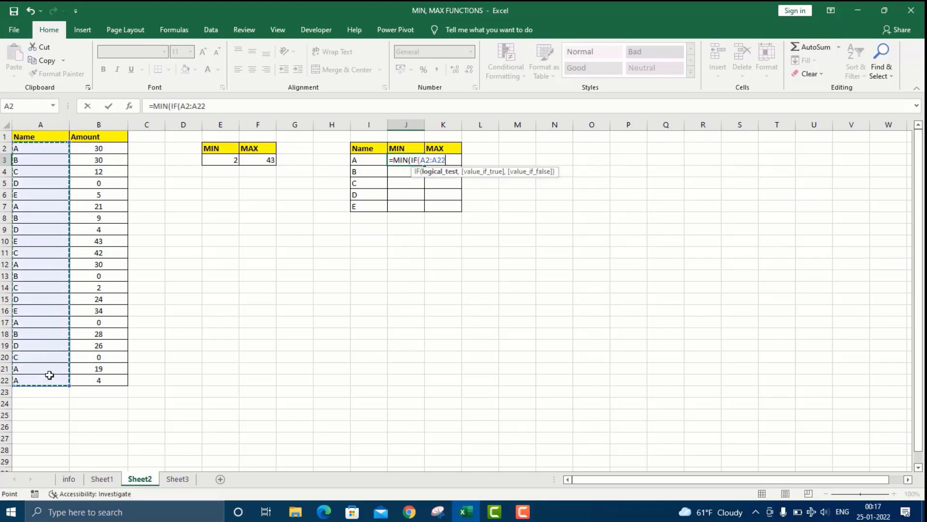
{"action": "type", "text": "="}
{"action": "left_click", "coordinate": [369, 160]}
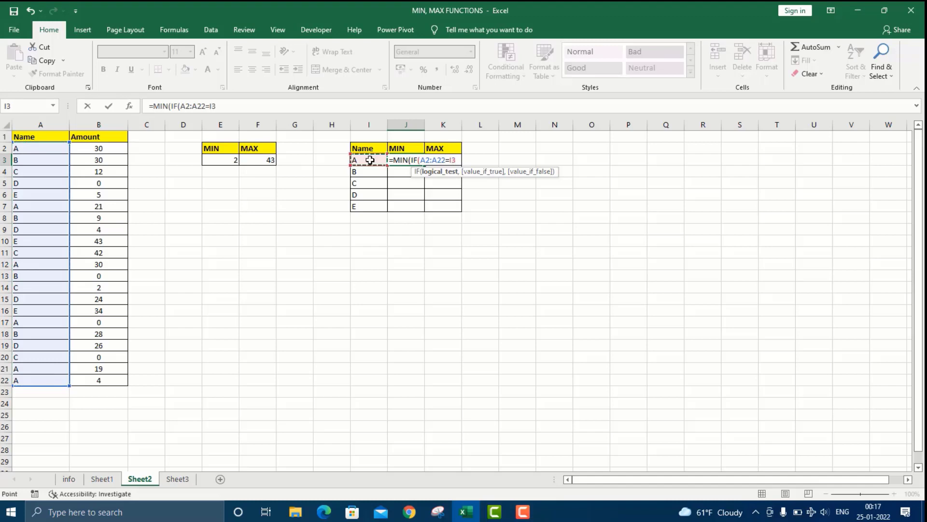
{"action": "type", "text": ")"}
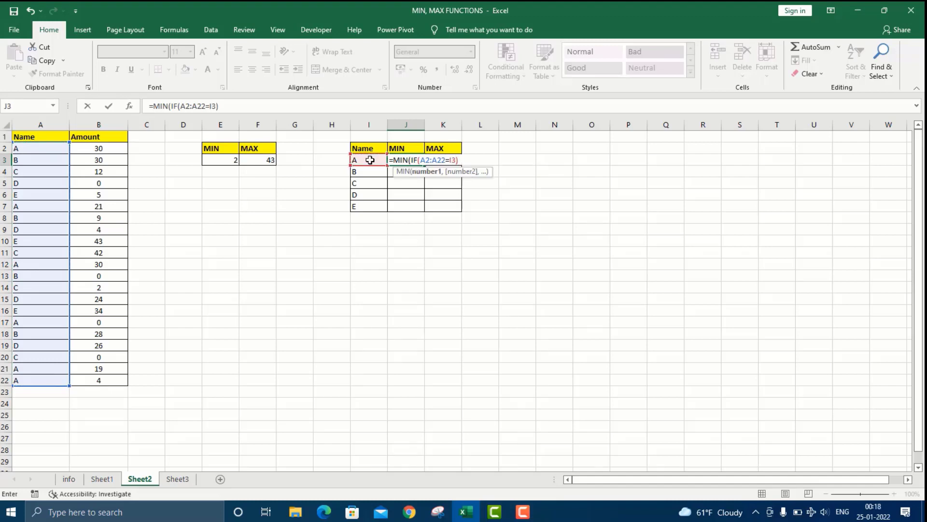
{"action": "type", "text": "*"}
{"action": "left_click_drag", "start_coordinate": [102, 149], "coordinate": [112, 377]}
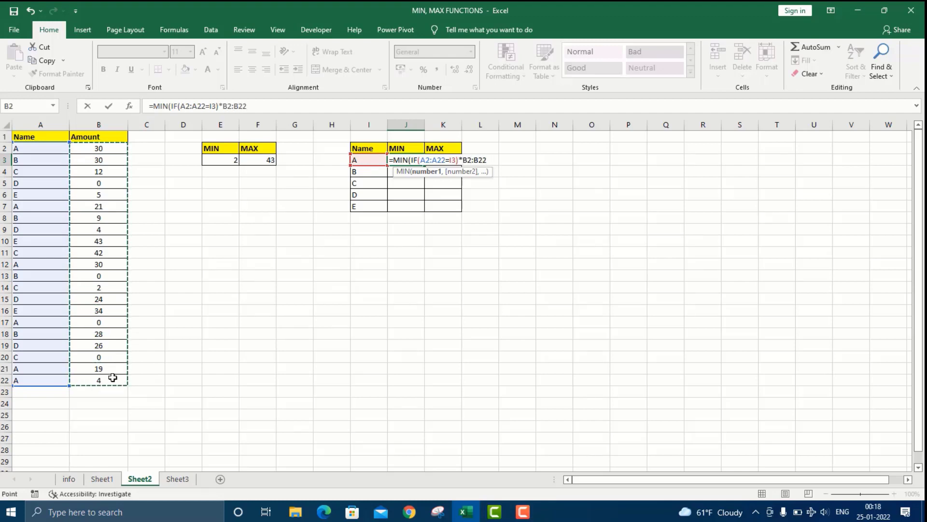
{"action": "type", "text": "<>0"}
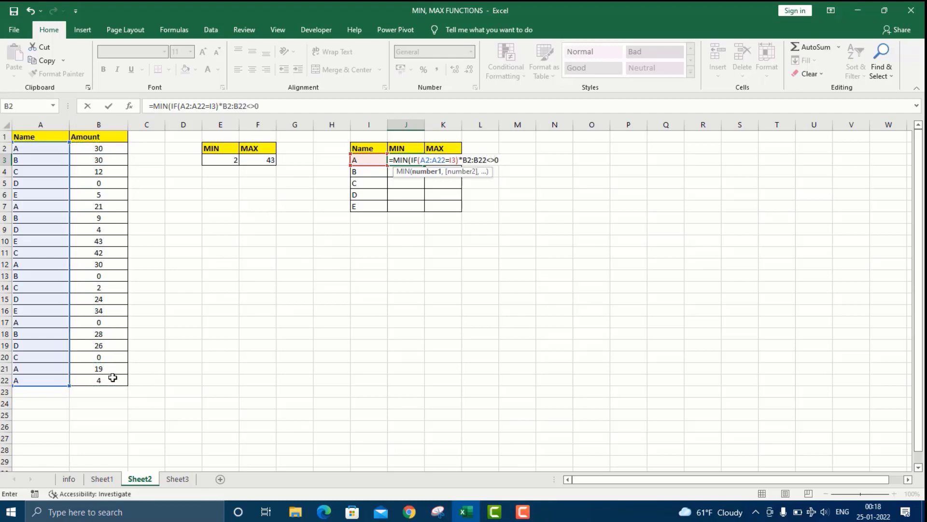
{"action": "type", "text": ")"}
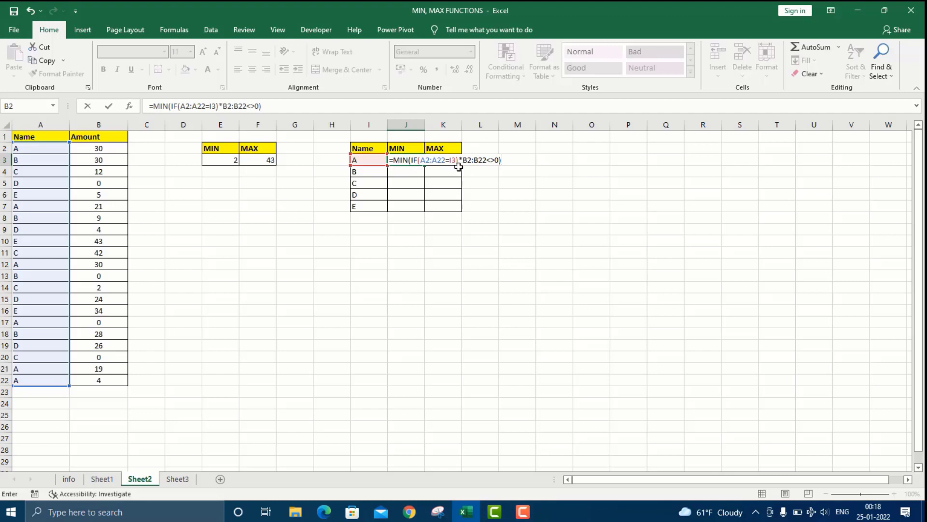
{"action": "left_click", "coordinate": [437, 160]}
{"action": "type", "text": "("}
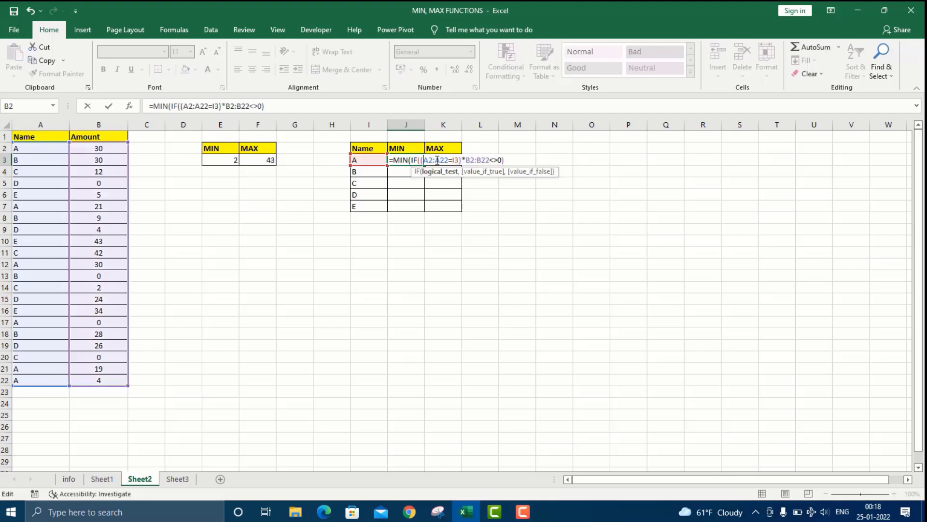
{"action": "left_click", "coordinate": [465, 160]}
{"action": "type", "text": "("}
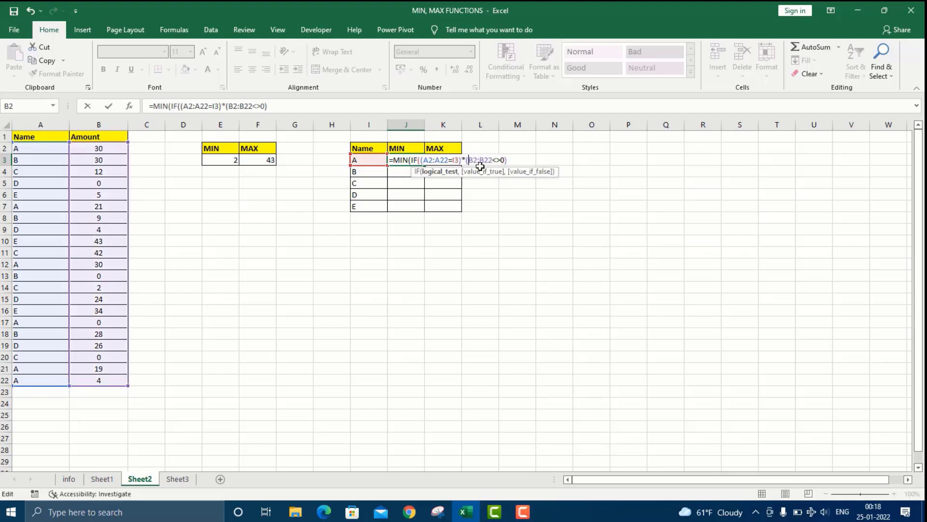
{"action": "type", "text": ","}
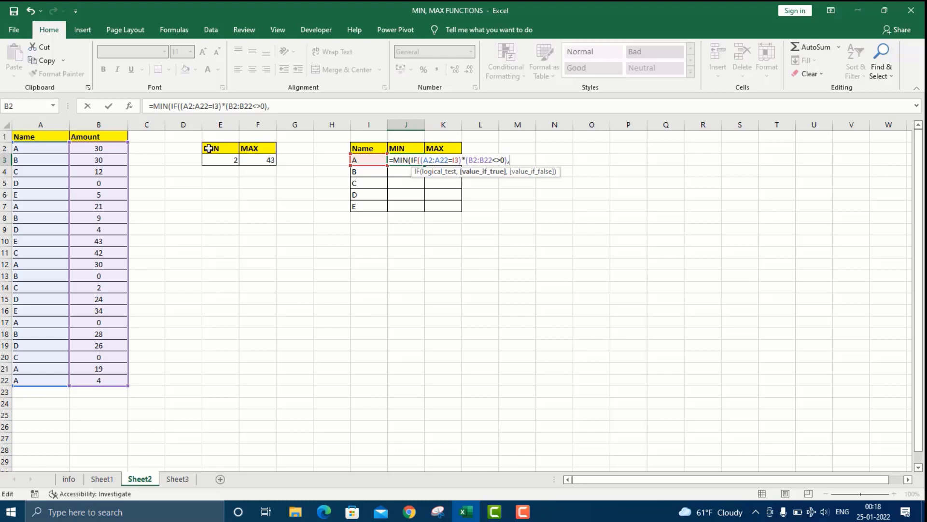
{"action": "left_click_drag", "start_coordinate": [110, 145], "coordinate": [107, 379]}
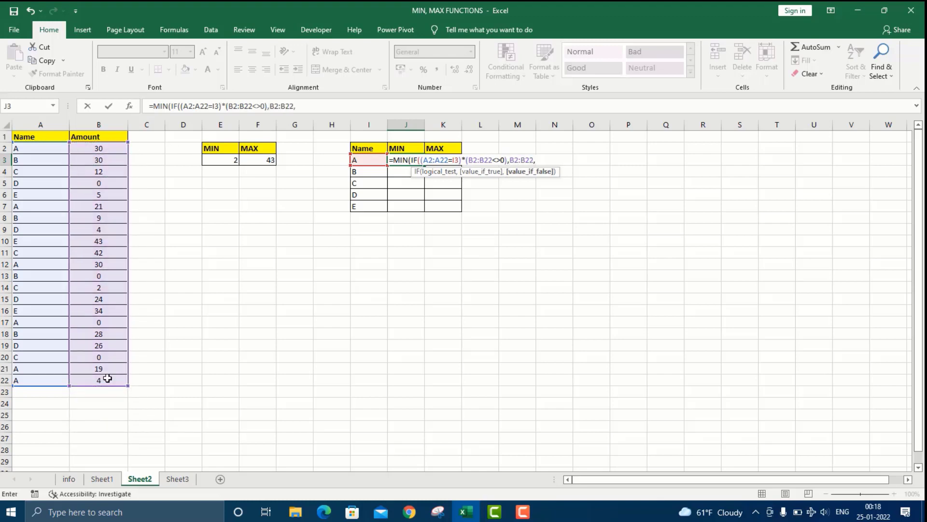
{"action": "type", "text": ",\"\"))"}
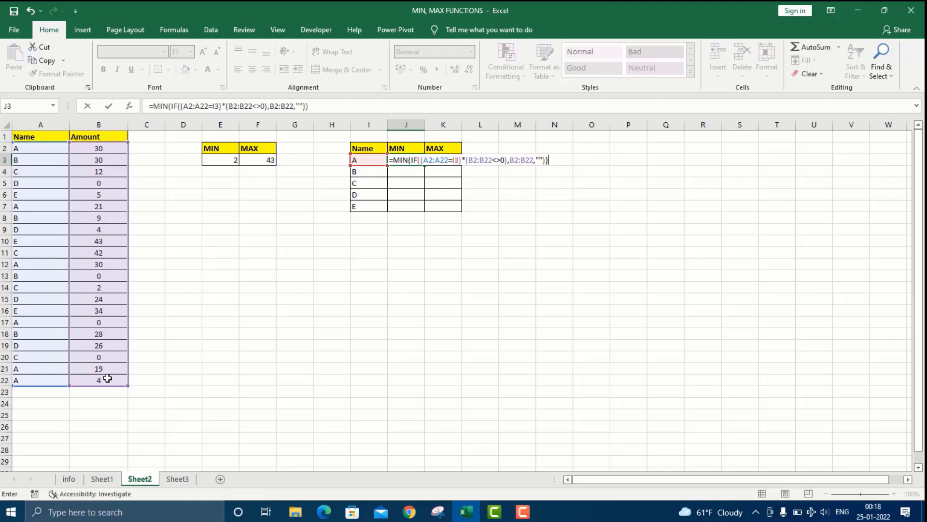
{"action": "key", "text": "ctrl+shift+Return"}
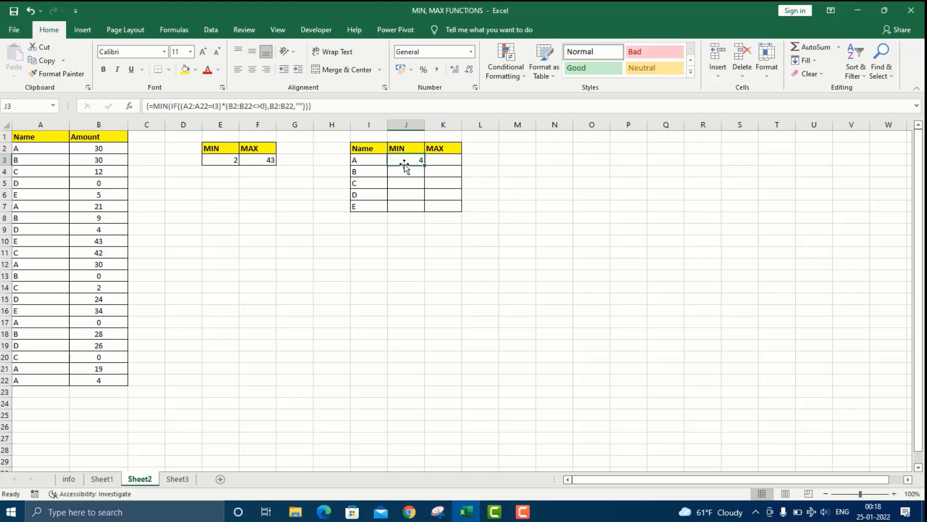
Step: Fill the MIN array formula from J3 down through J7 for the remaining names
{"action": "key", "text": "shift+Down"}
{"action": "key", "text": "shift+Down"}
{"action": "key", "text": "shift+Down"}
{"action": "key", "text": "shift+Down"}
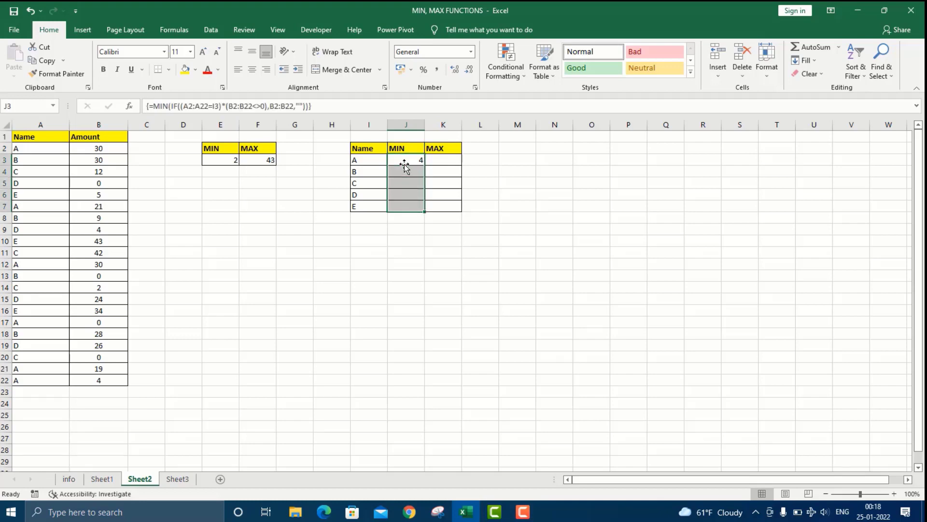
{"action": "key", "text": "ctrl+d"}
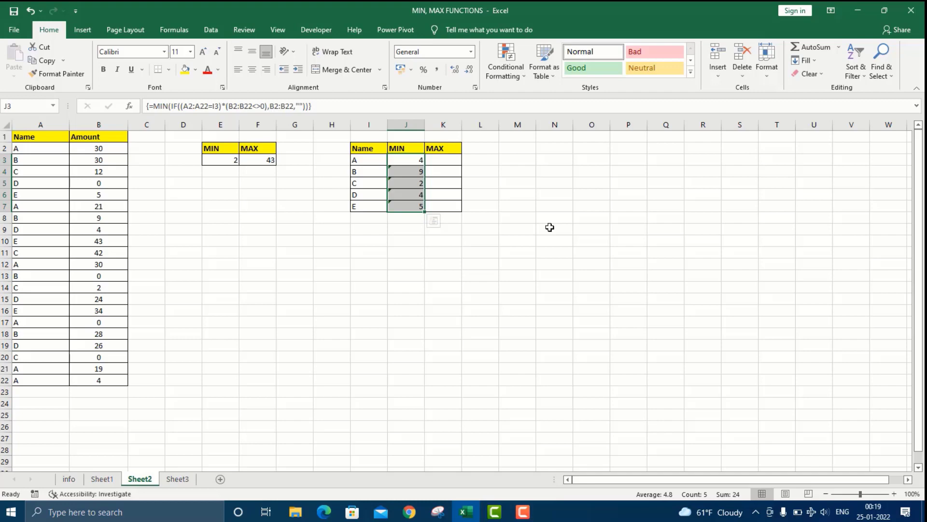
Step: Enter the array formula =MAX(IF(A2:A22=I3,B2:B22,"")) in K3 to get the largest amount for name A
{"action": "left_click", "coordinate": [448, 164]}
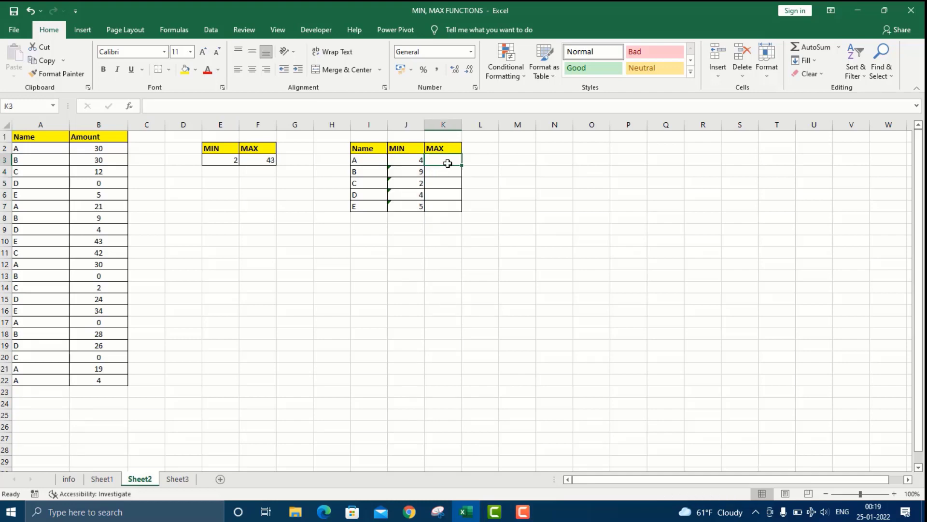
{"action": "type", "text": "=MAX("}
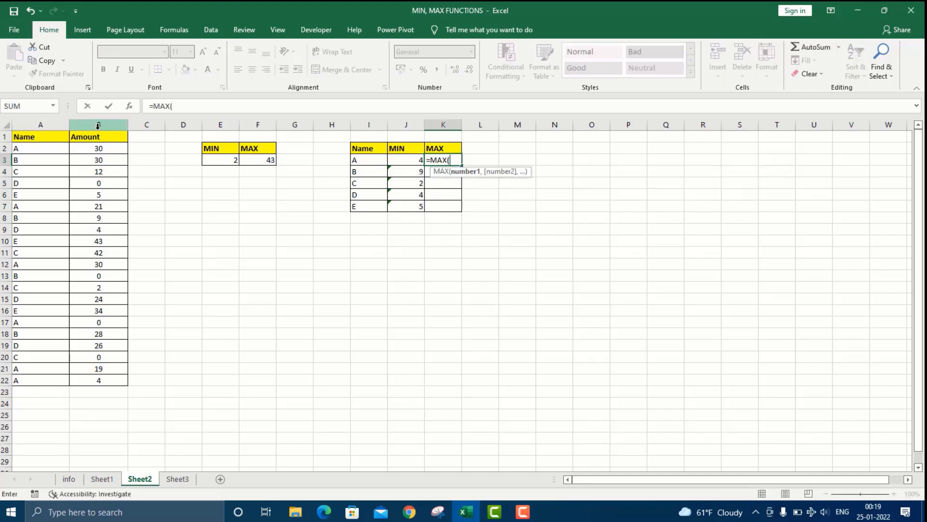
{"action": "type", "text": "if"}
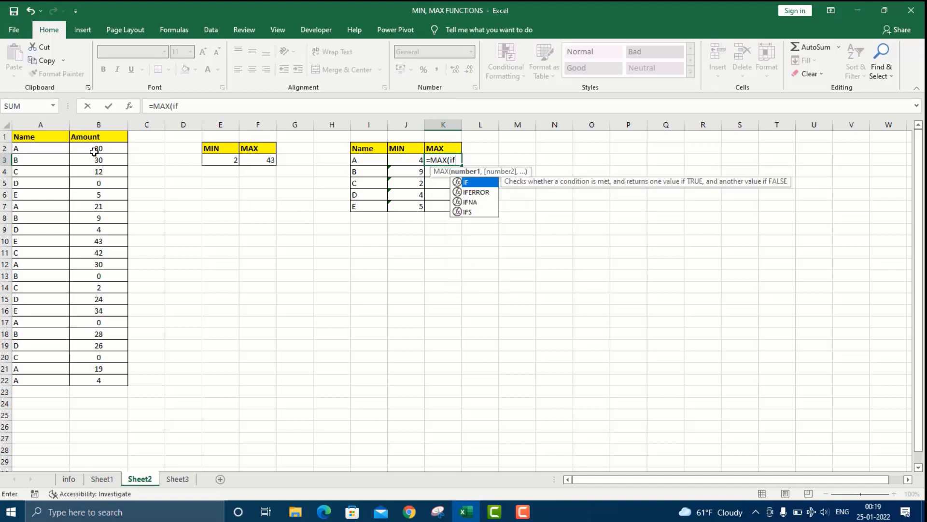
{"action": "key", "text": "Tab"}
{"action": "left_click_drag", "start_coordinate": [39, 148], "coordinate": [47, 375]}
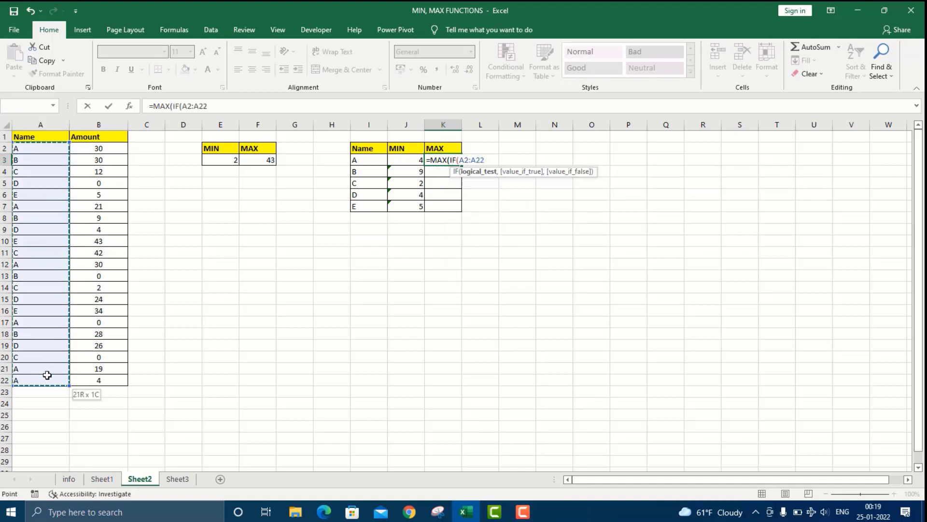
{"action": "type", "text": "="}
{"action": "left_click", "coordinate": [376, 159]}
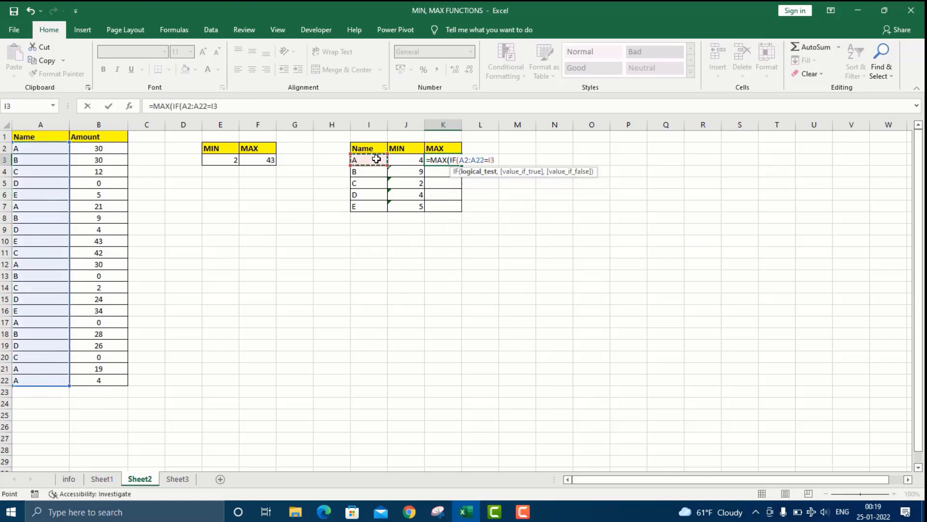
{"action": "type", "text": ","}
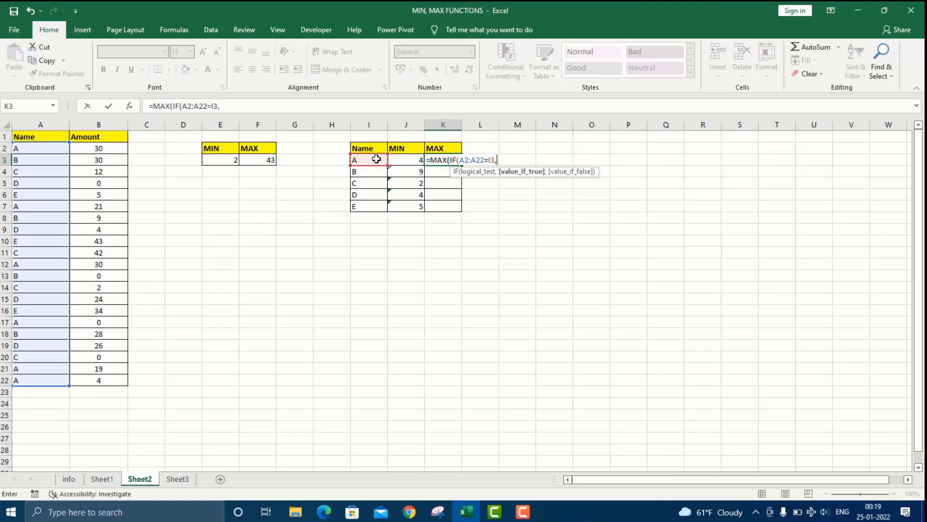
{"action": "left_click", "coordinate": [107, 150]}
{"action": "left_click_drag", "start_coordinate": [108, 150], "coordinate": [99, 381]}
{"action": "left_click", "coordinate": [99, 381]}
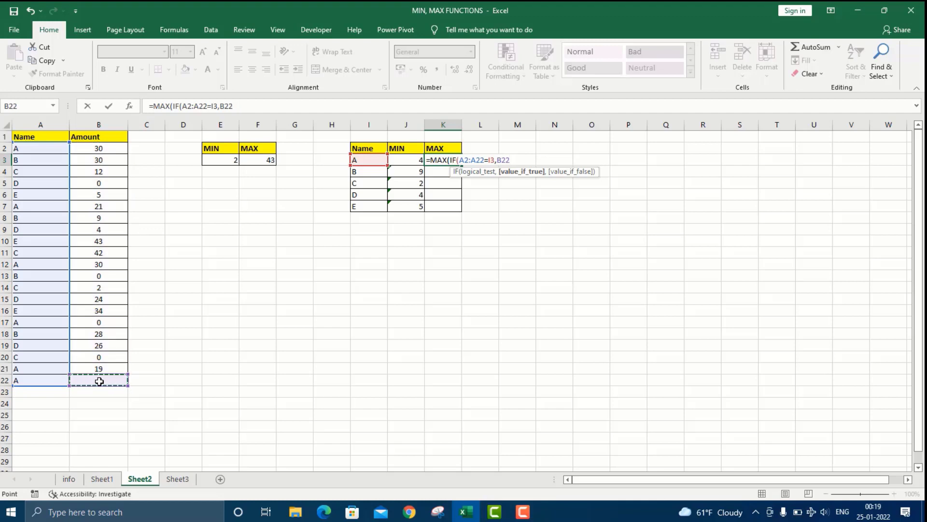
{"action": "left_click_drag", "start_coordinate": [107, 151], "coordinate": [109, 381]}
{"action": "type", "text": ",\""}
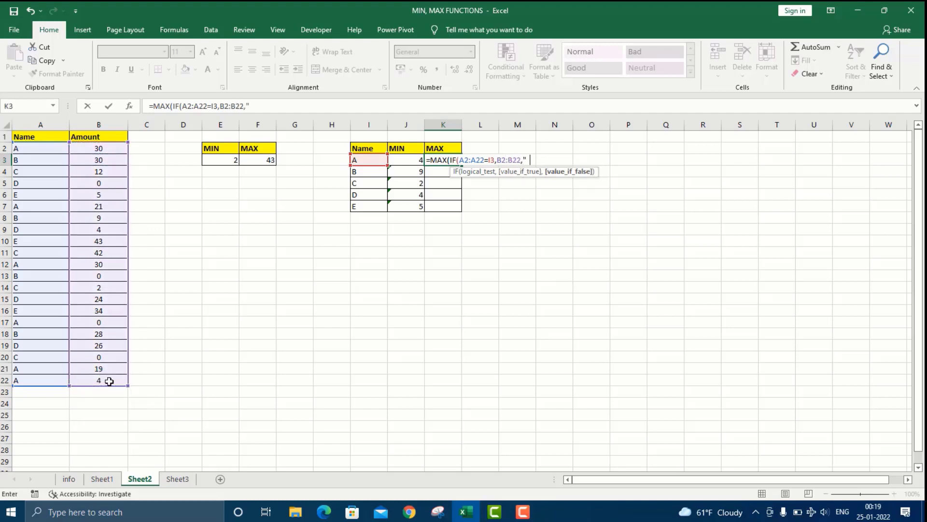
{"action": "type", "text": "\")"}
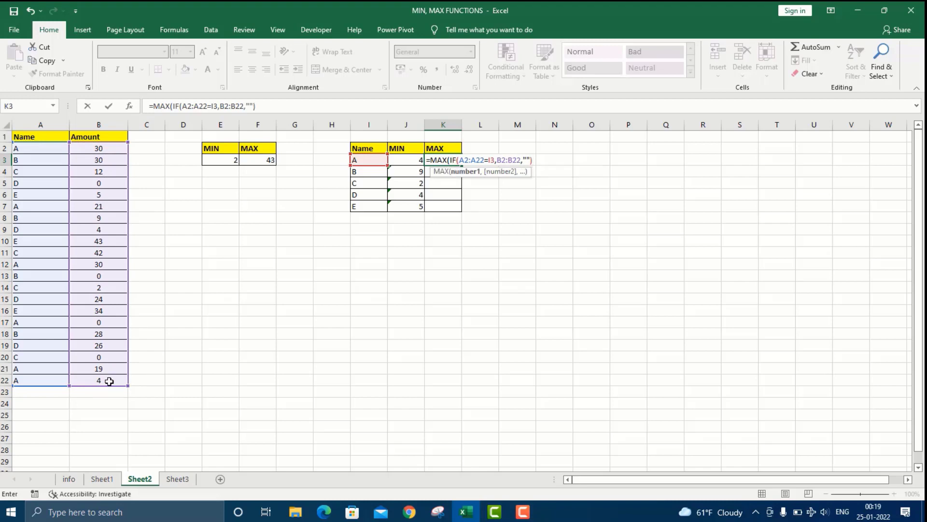
{"action": "type", "text": ")"}
{"action": "key", "text": "ctrl+shift+Return"}
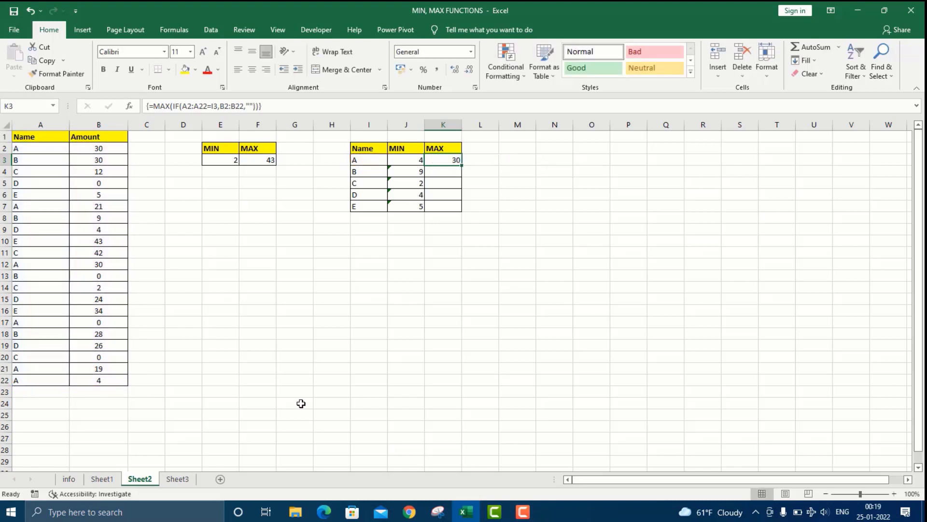
Step: Fill the MAX array formula from K3 down through K7 for the remaining names
{"action": "key", "text": "shift+Down"}
{"action": "key", "text": "shift+Down"}
{"action": "key", "text": "shift+Down"}
{"action": "key", "text": "shift+Down"}
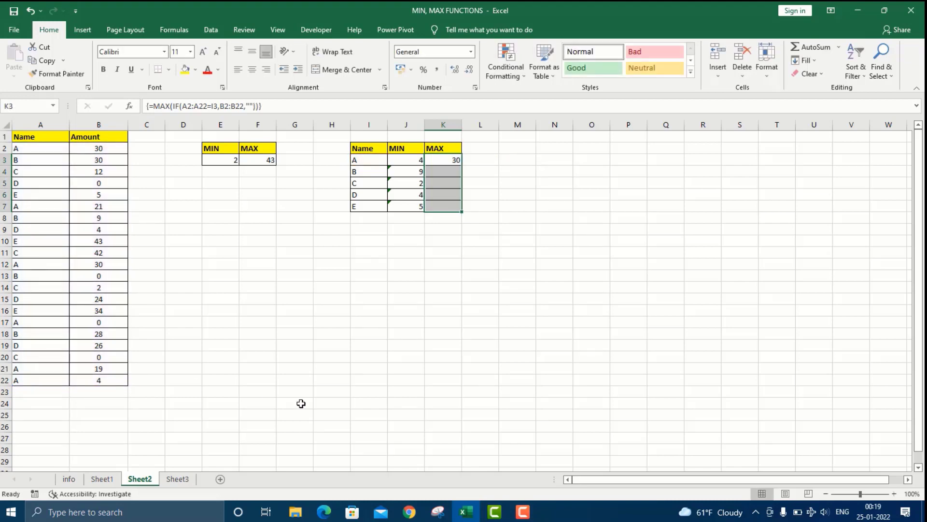
{"action": "key", "text": "ctrl+d"}
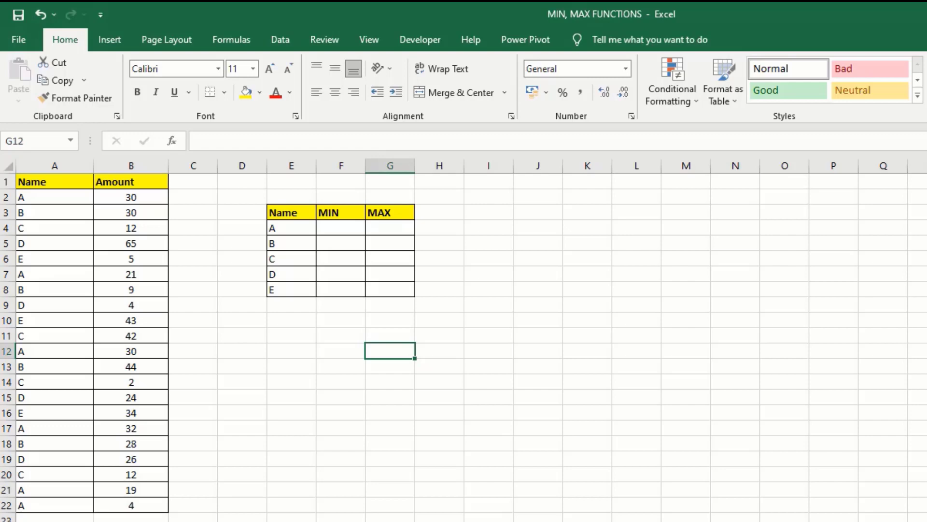
Step: Enter the formula =MINIFS(B2:B22,A2:A22,E4) in F4 to get the smallest amount for name A
{"action": "left_click", "coordinate": [350, 224]}
{"action": "type", "text": "="}
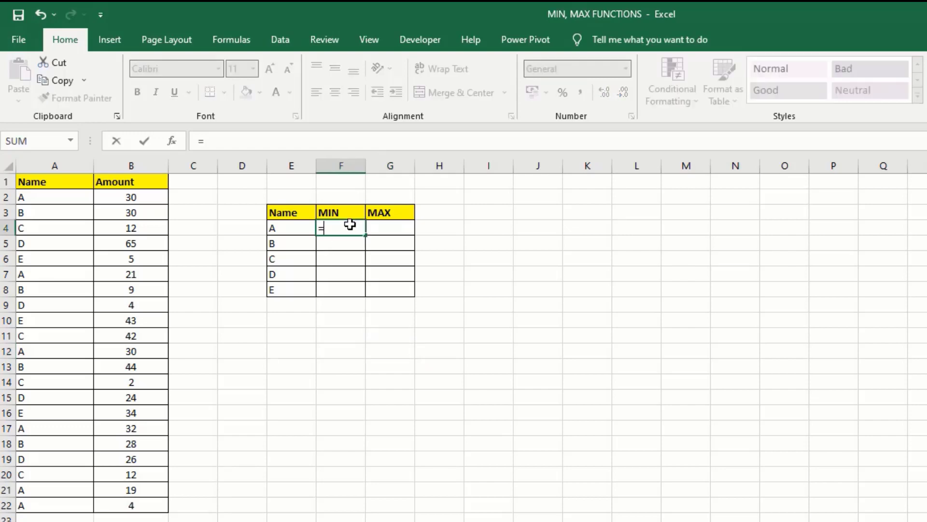
{"action": "type", "text": "minif"}
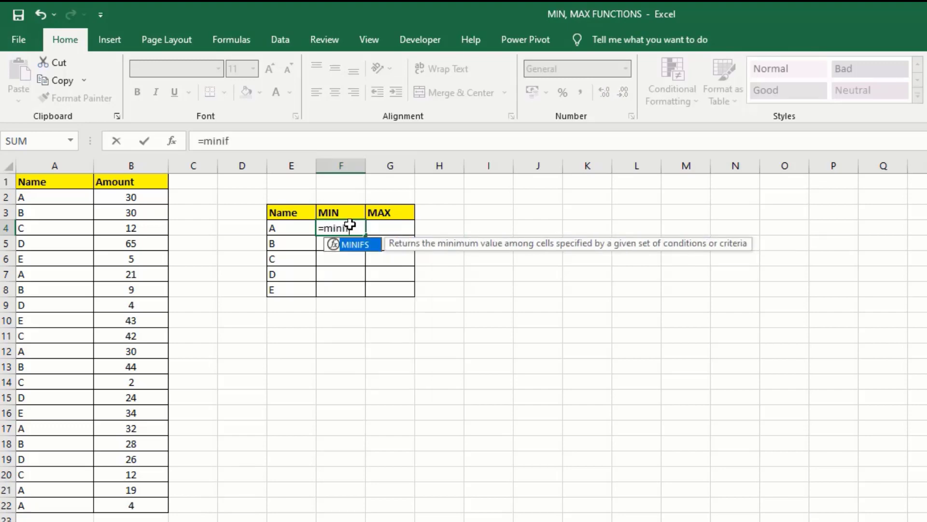
{"action": "key", "text": "Tab"}
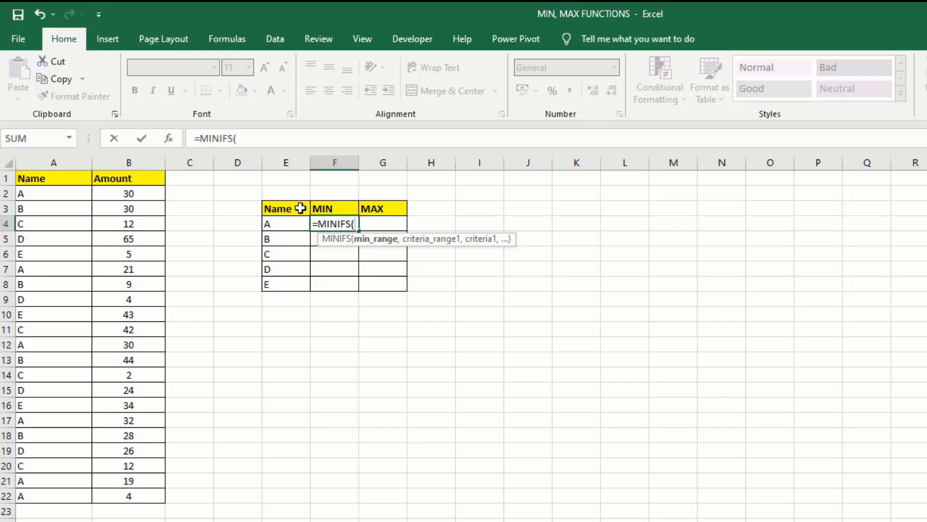
{"action": "left_click_drag", "start_coordinate": [137, 193], "coordinate": [140, 492]}
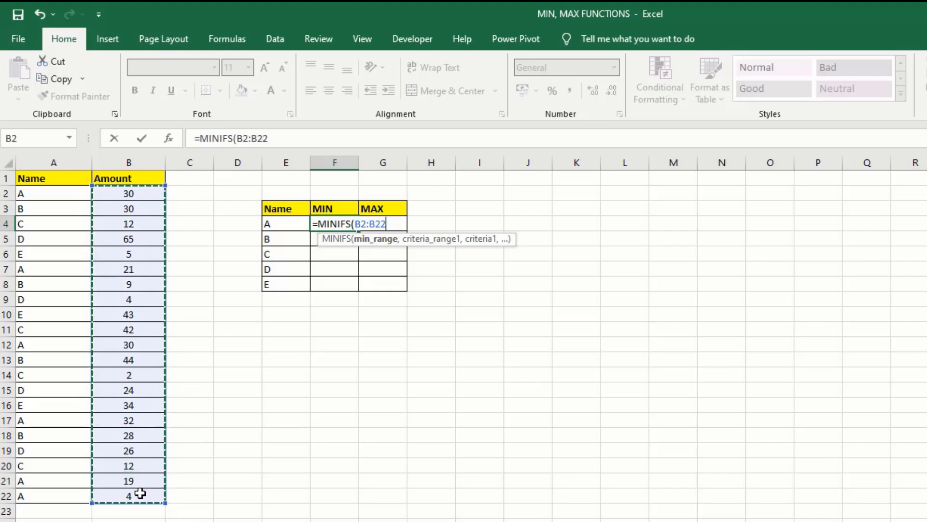
{"action": "type", "text": ","}
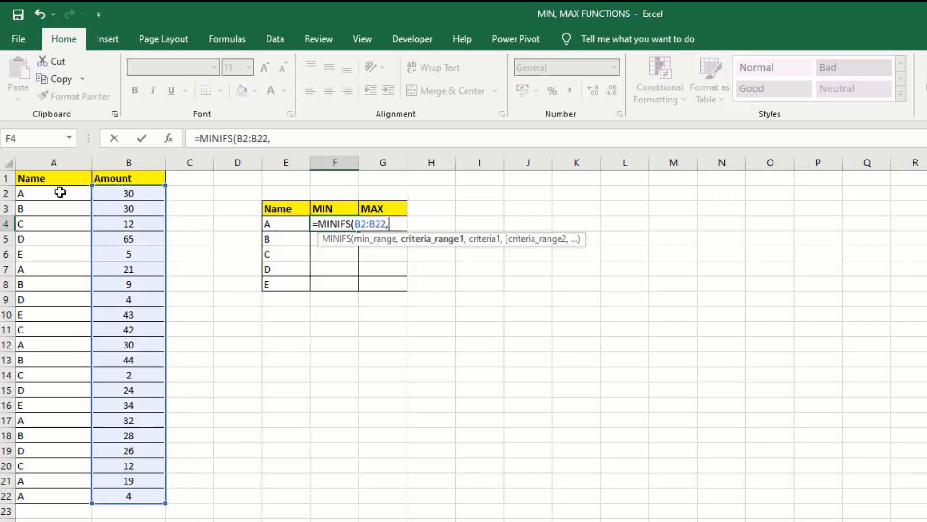
{"action": "left_click_drag", "start_coordinate": [70, 193], "coordinate": [67, 493]}
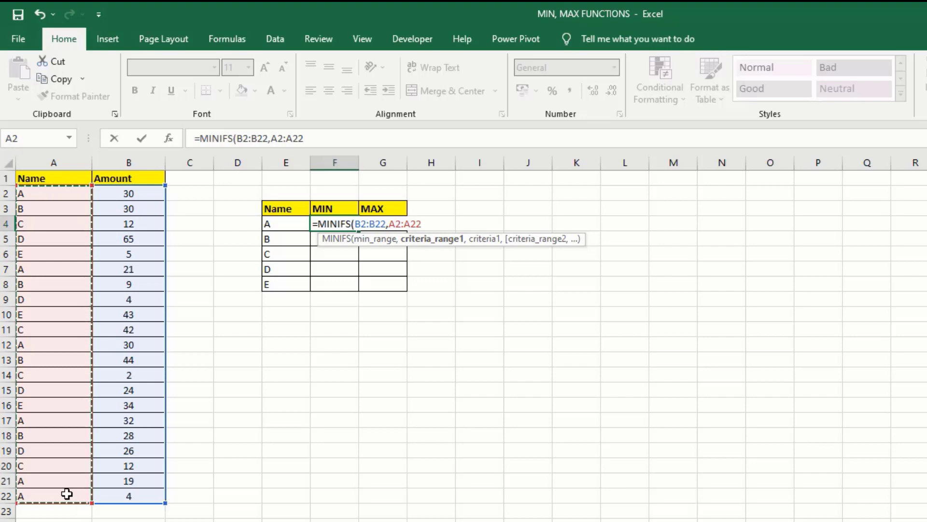
{"action": "type", "text": ","}
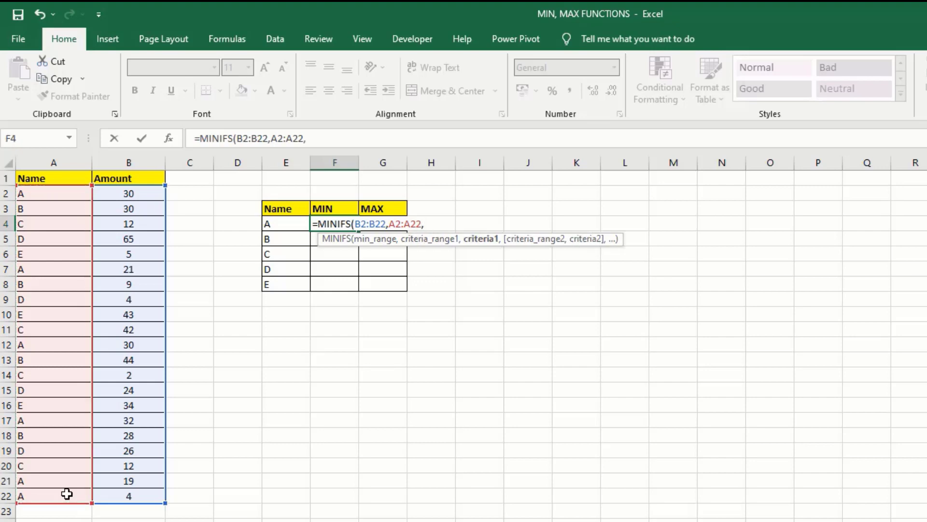
{"action": "left_click", "coordinate": [296, 220]}
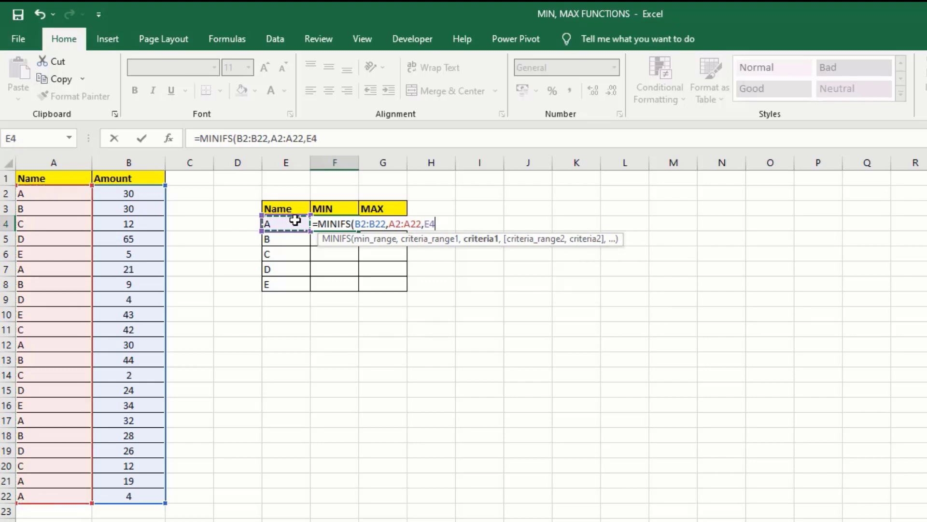
{"action": "key", "text": "Return"}
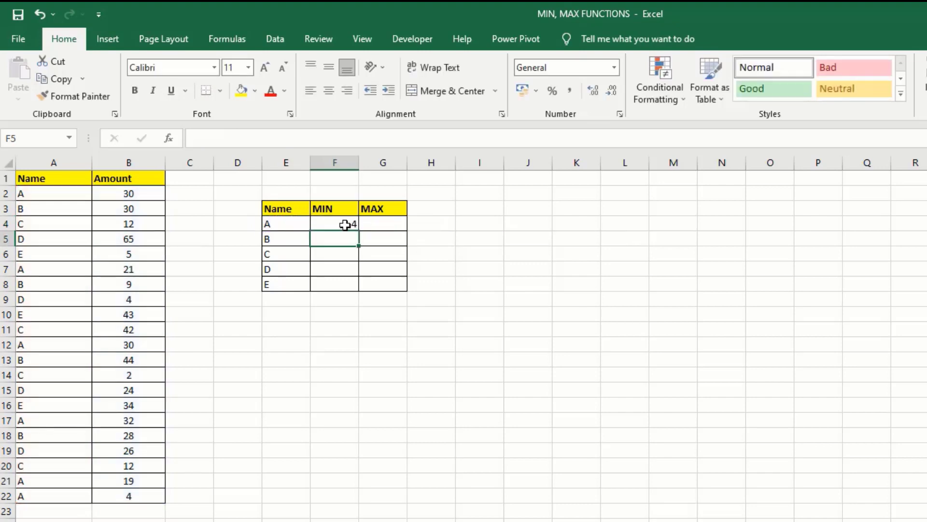
Step: Fill the MINIFS formula from F4 down through F8 for the remaining names
{"action": "left_click", "coordinate": [345, 225]}
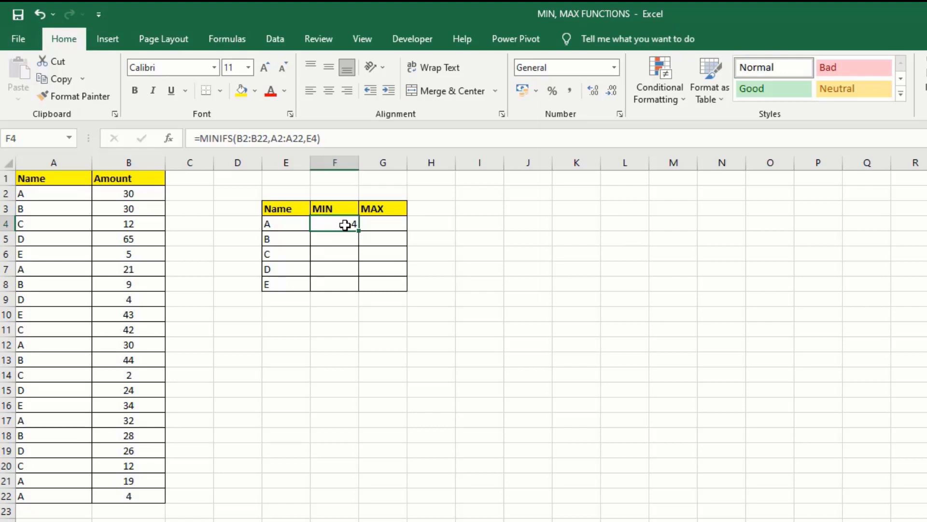
{"action": "key", "text": "shift+Down"}
{"action": "key", "text": "shift+Down"}
{"action": "key", "text": "shift+Down"}
{"action": "key", "text": "shift+Down"}
{"action": "key", "text": "ctrl+d"}
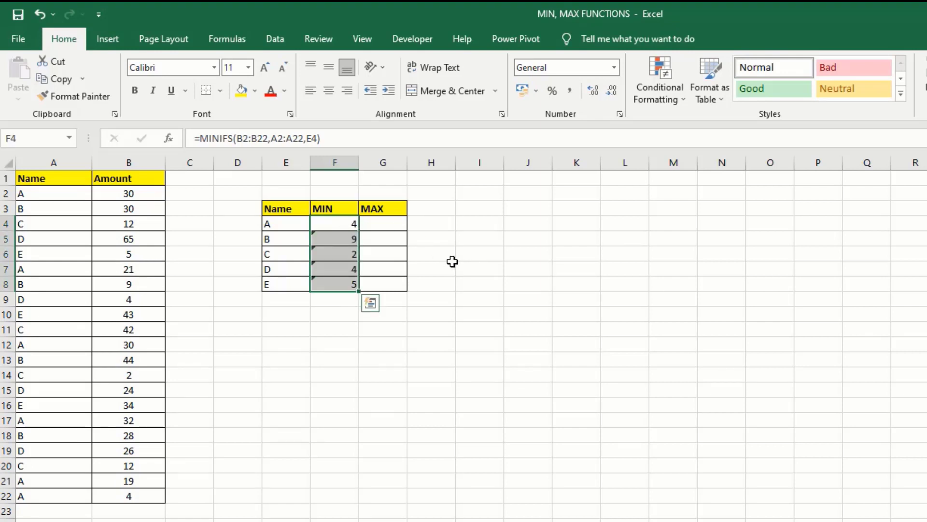
Step: Enter the formula =MAXIFS(B2:B22,A2:A22,E4) in G4 to get the largest amount for name A
{"action": "left_click", "coordinate": [383, 223]}
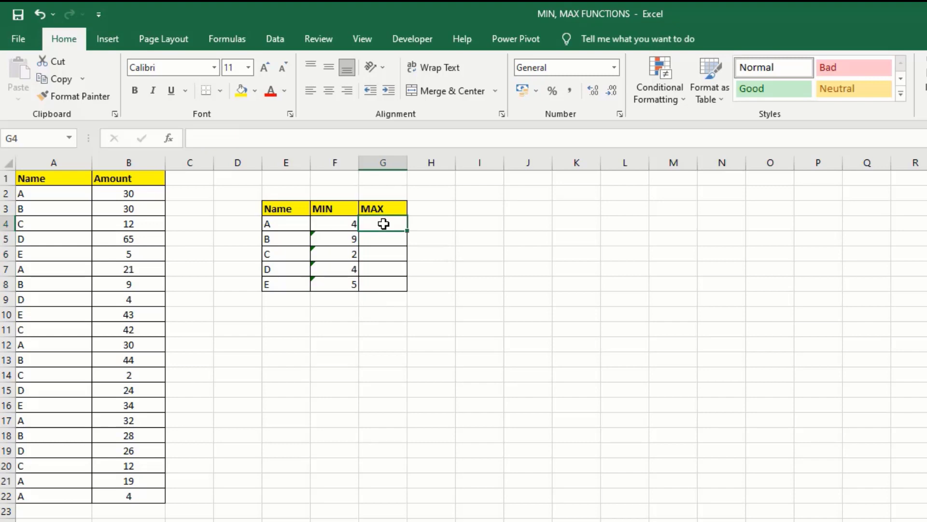
{"action": "type", "text": "=maxi"}
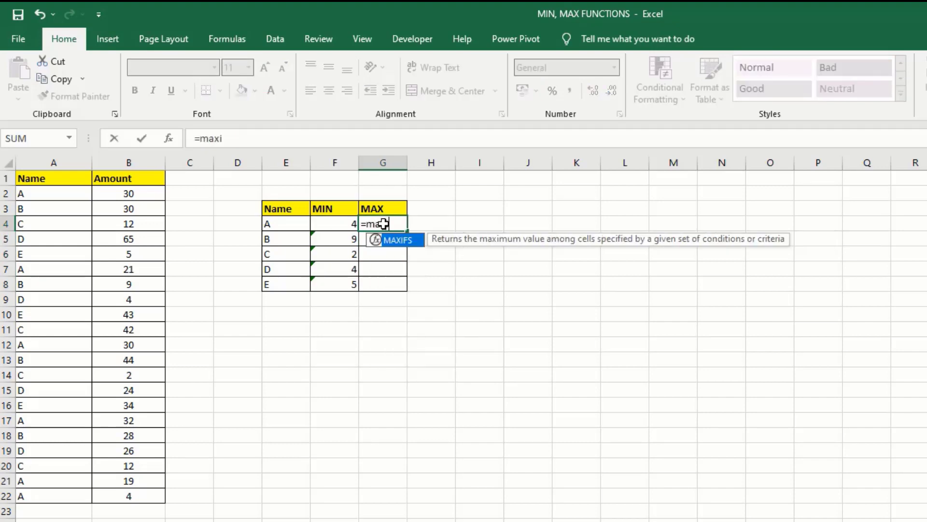
{"action": "key", "text": "Tab"}
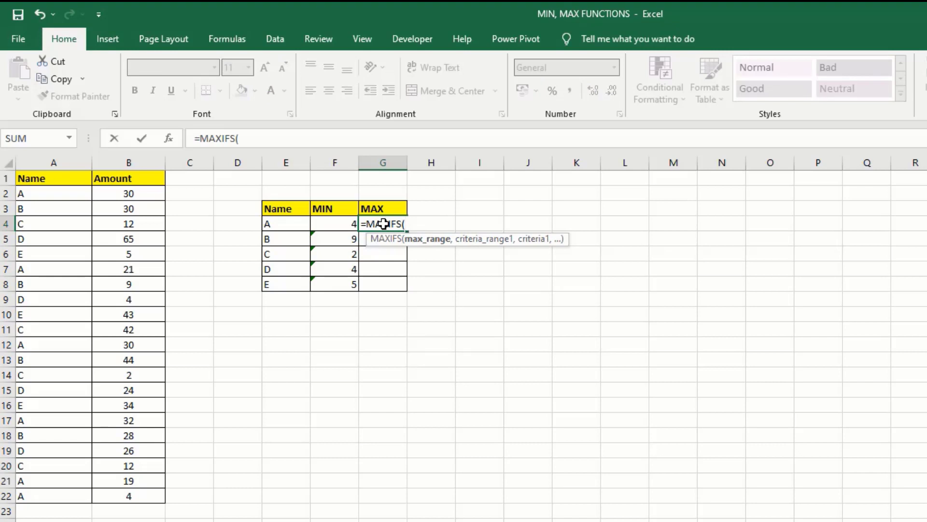
{"action": "left_click_drag", "start_coordinate": [157, 190], "coordinate": [140, 496]}
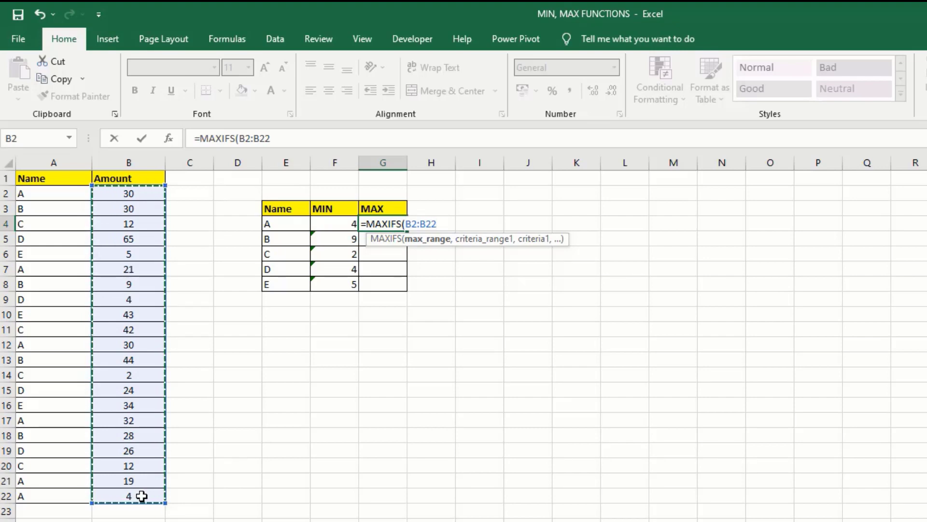
{"action": "type", "text": ","}
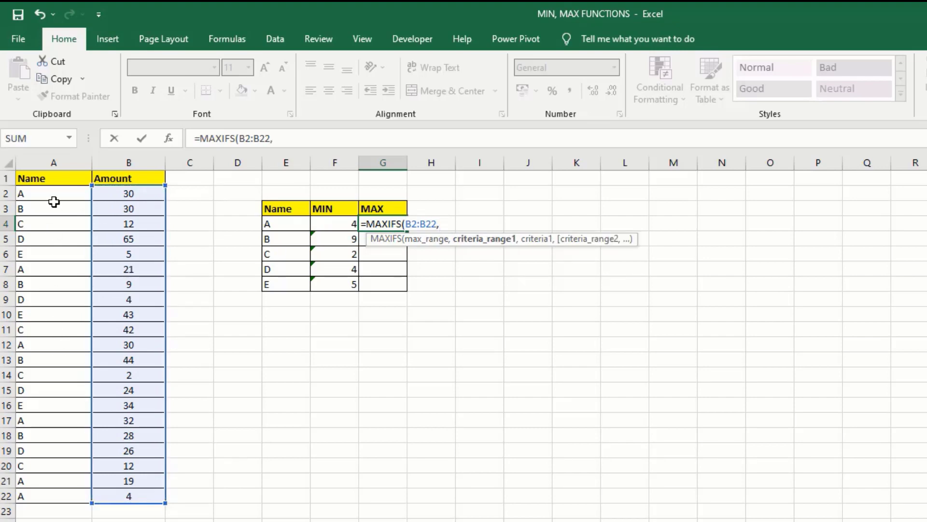
{"action": "left_click_drag", "start_coordinate": [58, 194], "coordinate": [67, 488]}
{"action": "type", "text": ","}
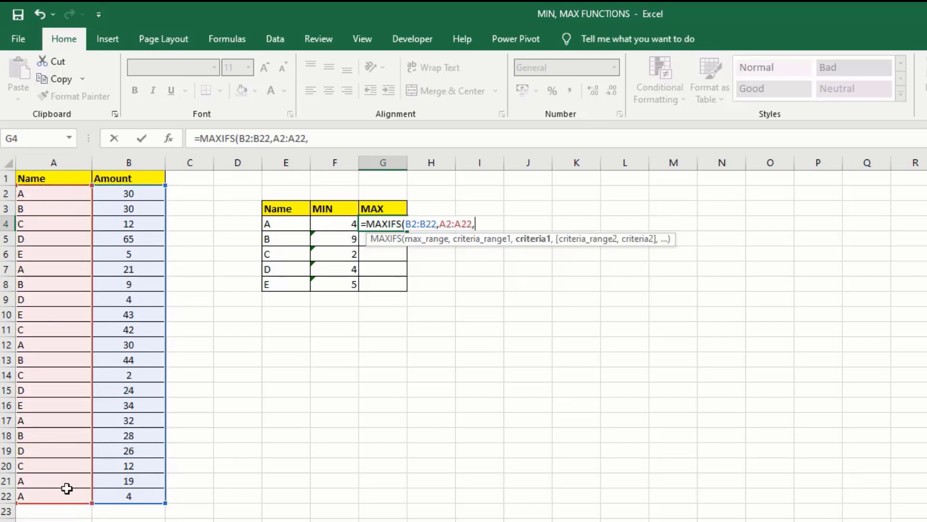
{"action": "left_click", "coordinate": [296, 224]}
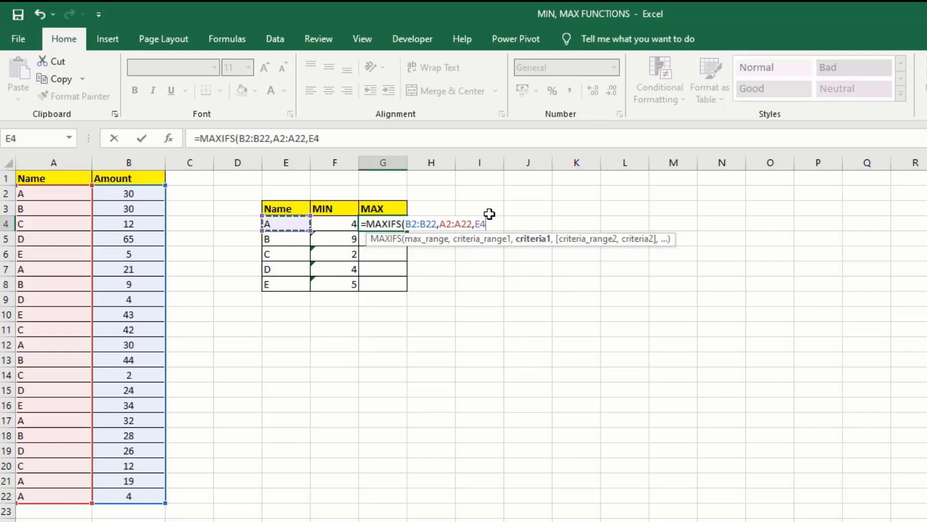
{"action": "key", "text": "Return"}
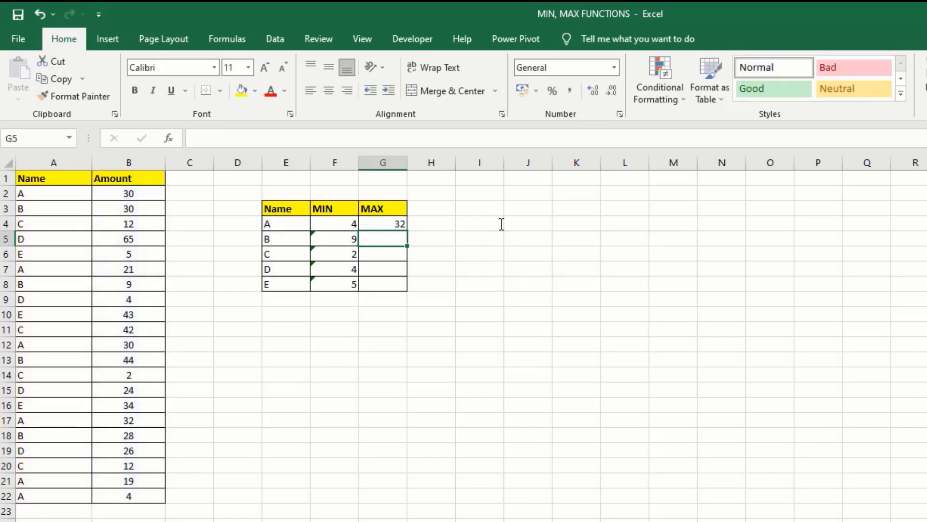
Step: Fill the MAXIFS formula from G4 down through G8 for the remaining names
{"action": "left_click", "coordinate": [393, 222]}
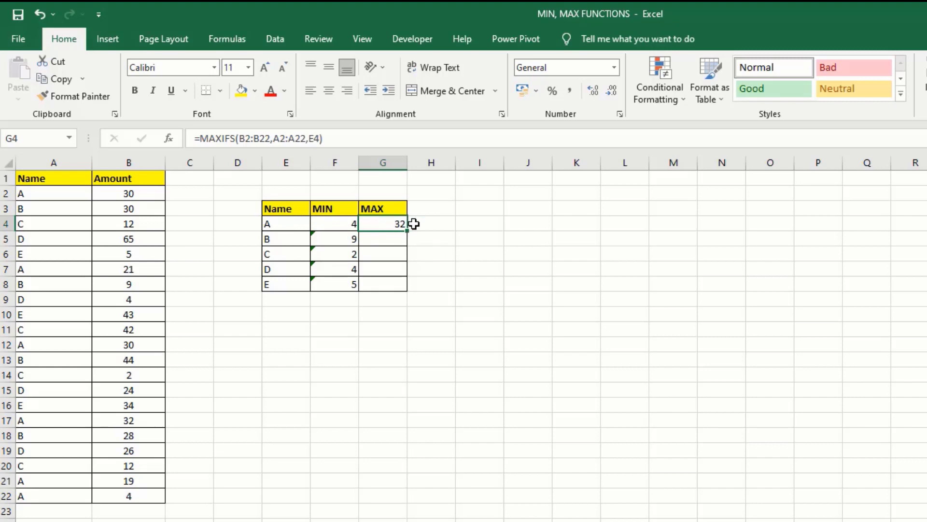
{"action": "key", "text": "shift+Down"}
{"action": "key", "text": "shift+Down"}
{"action": "key", "text": "shift+Down"}
{"action": "key", "text": "shift+Down"}
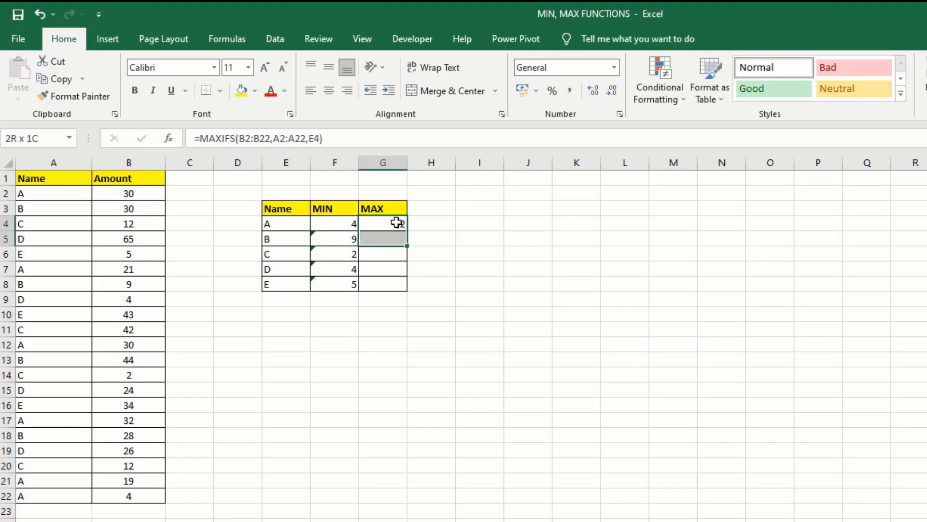
{"action": "key", "text": "ctrl+d"}
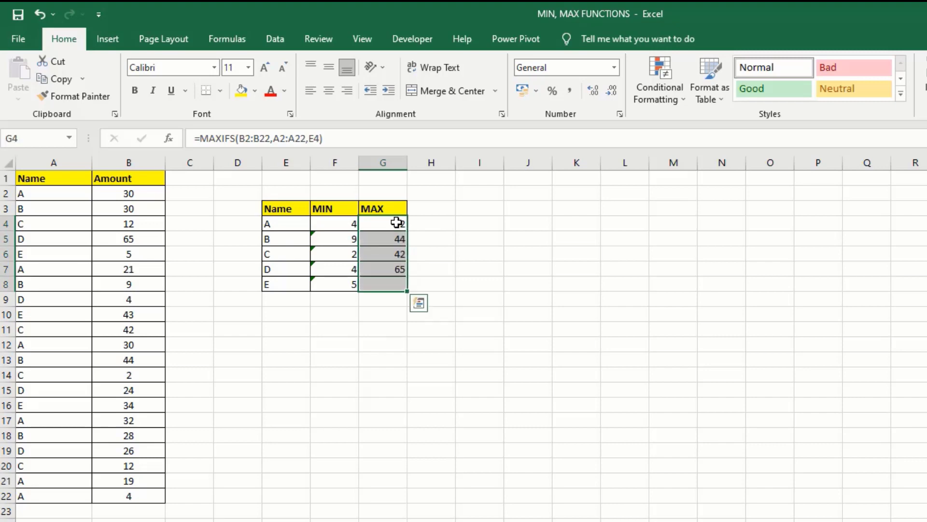